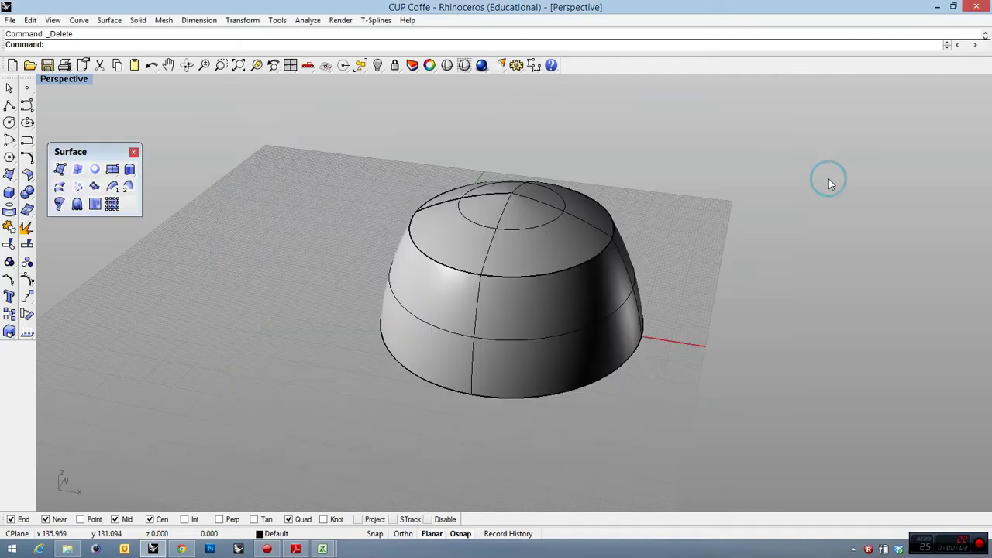
Orbit and zoom in on the bowl from a lower side-on angle, bringing up the Curve From Object tools.
{"action": "right_click_drag", "start_coordinate": [829, 179], "coordinate": [199, 82]}
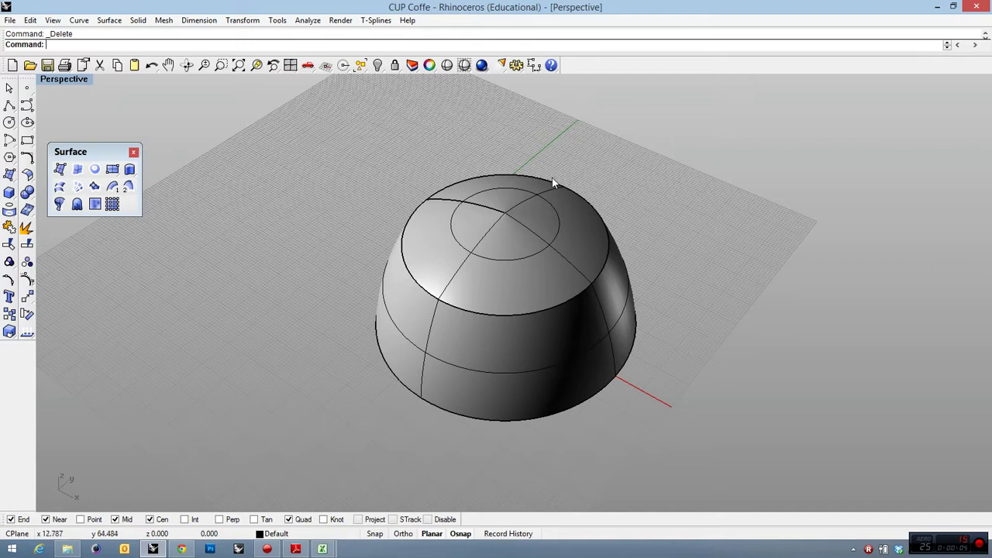
{"action": "right_click_drag", "start_coordinate": [645, 251], "coordinate": [690, 231]}
{"action": "scroll", "coordinate": [649, 256], "scroll_direction": "up", "scroll_amount": 2}
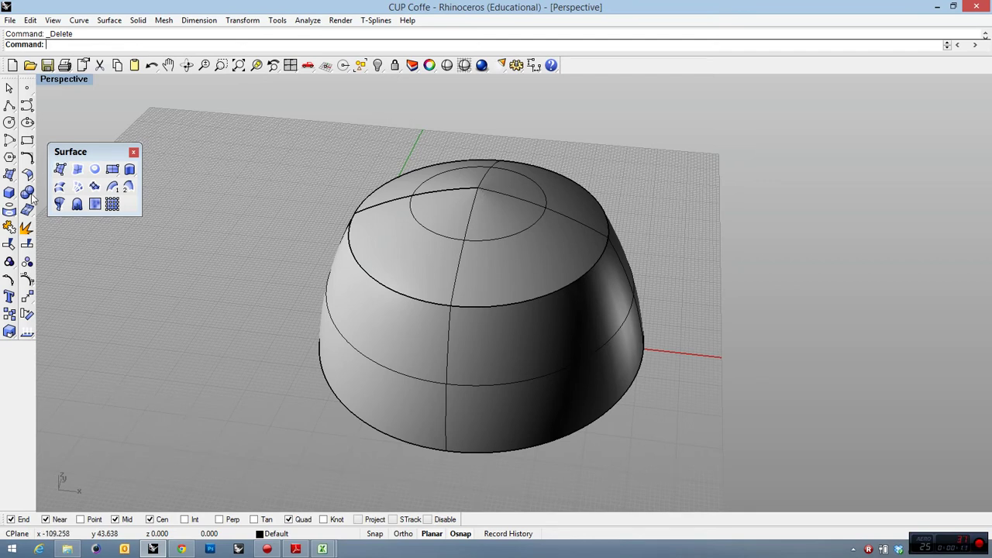
{"action": "left_click", "coordinate": [9, 209]}
{"action": "left_click", "coordinate": [10, 220]}
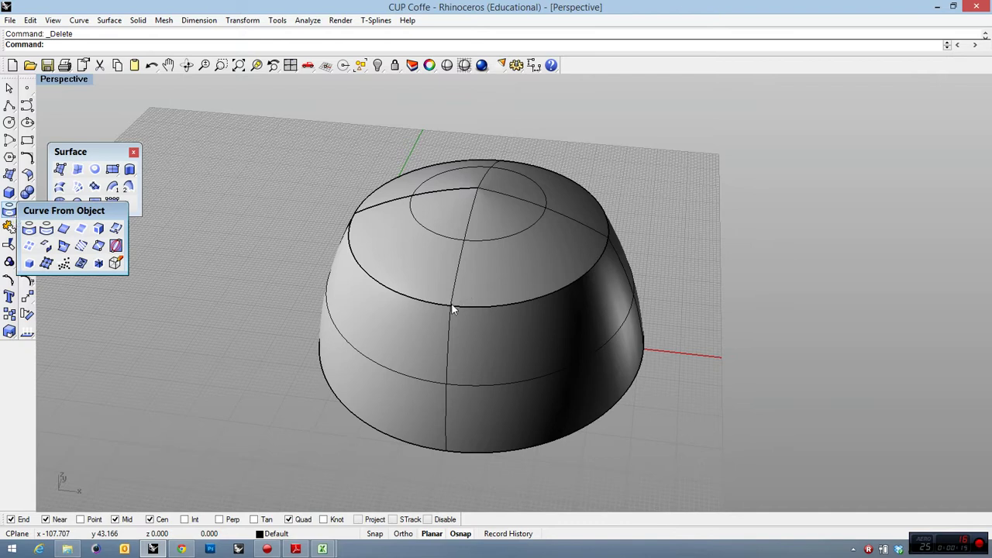
Duplicate the bowl's top rim edge as a separate curve with DupEdge.
{"action": "left_click", "coordinate": [71, 232]}
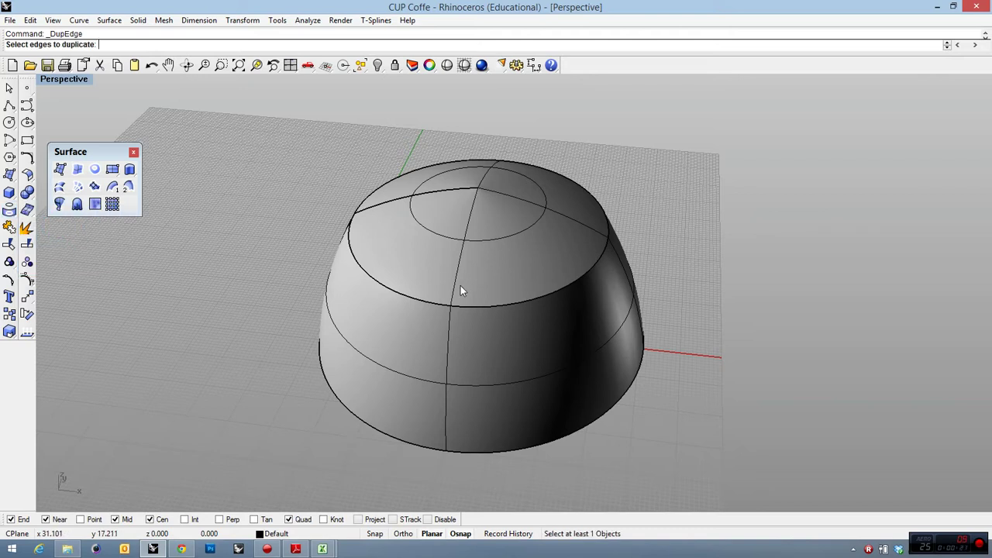
{"action": "left_click", "coordinate": [483, 308]}
{"action": "right_click", "coordinate": [678, 311]}
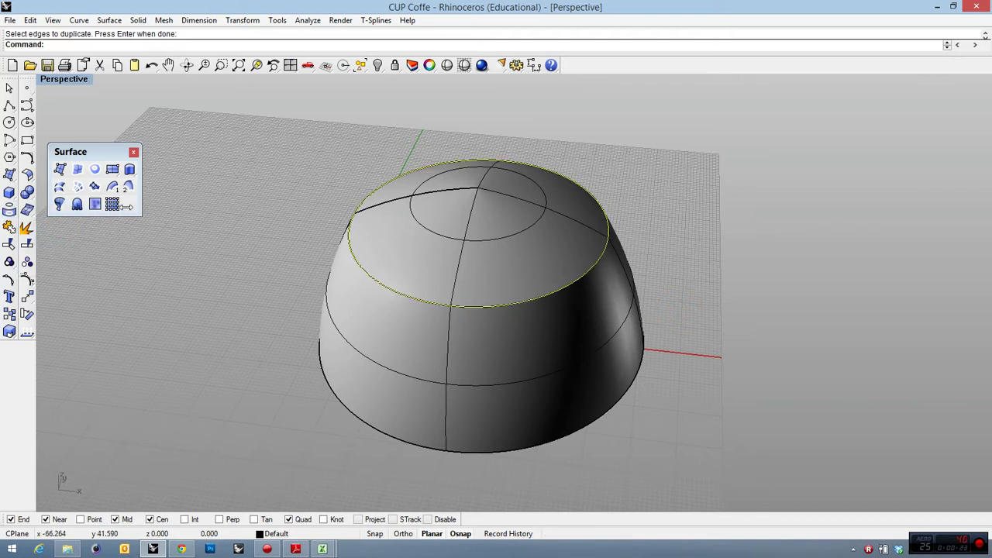
Turn on the rim curve's control points, hide the grid with F7, and orbit to inspect.
{"action": "left_click", "coordinate": [31, 287]}
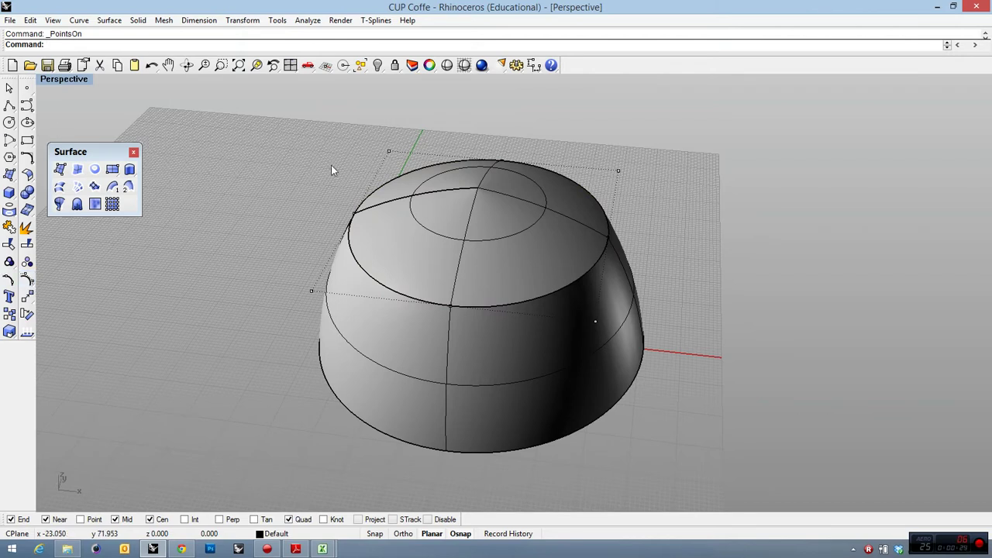
{"action": "right_click_drag", "start_coordinate": [426, 136], "coordinate": [420, 189]}
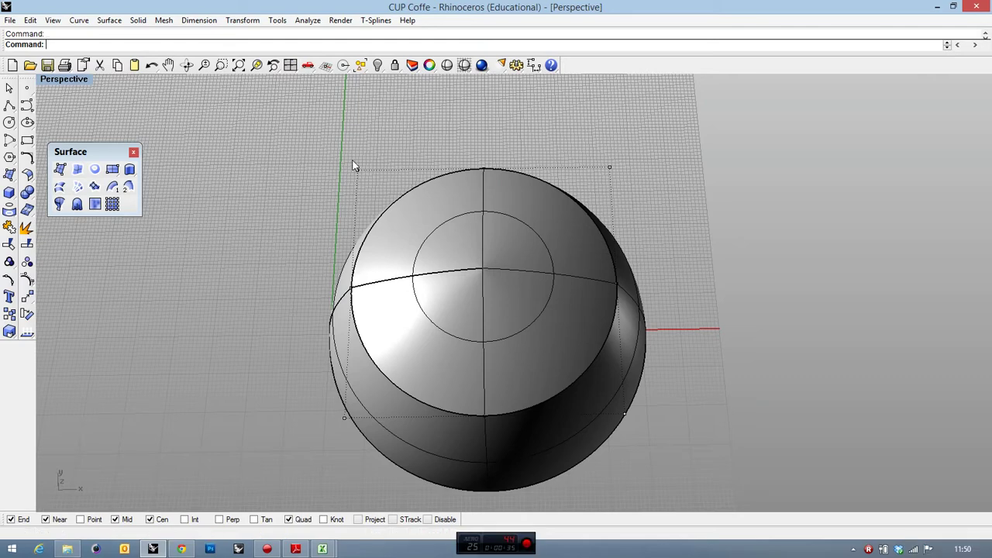
{"action": "key", "text": "F7"}
{"action": "right_click_drag", "start_coordinate": [387, 182], "coordinate": [353, 138]}
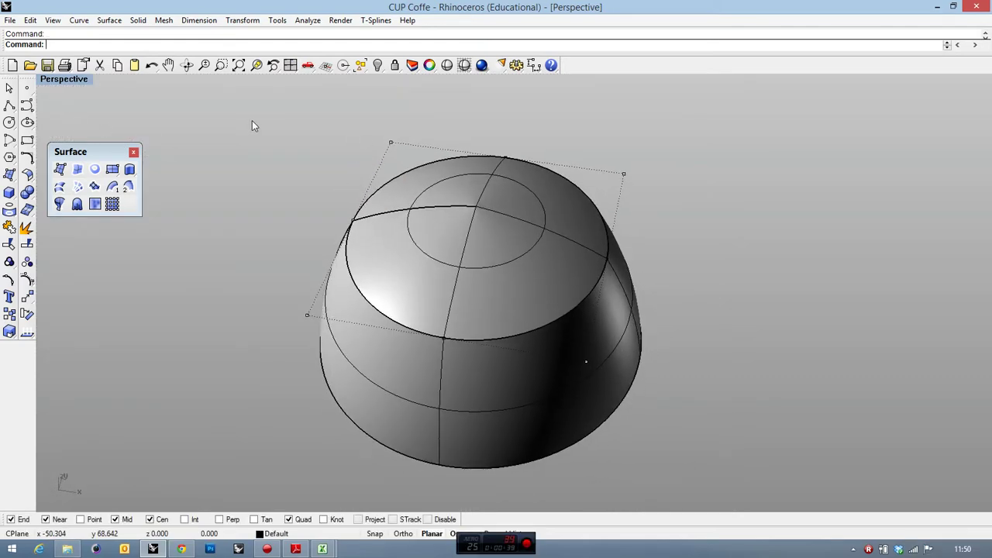
{"action": "left_click", "coordinate": [28, 161]}
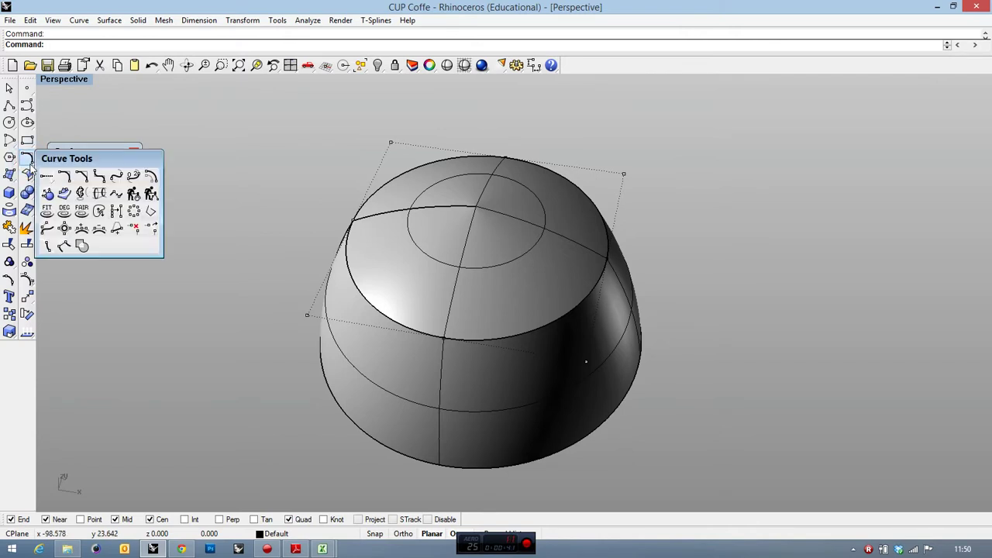
Rebuild the rim curve to 12 control points at degree 11, previewing the result first.
{"action": "left_click", "coordinate": [134, 195]}
{"action": "left_click", "coordinate": [425, 163]}
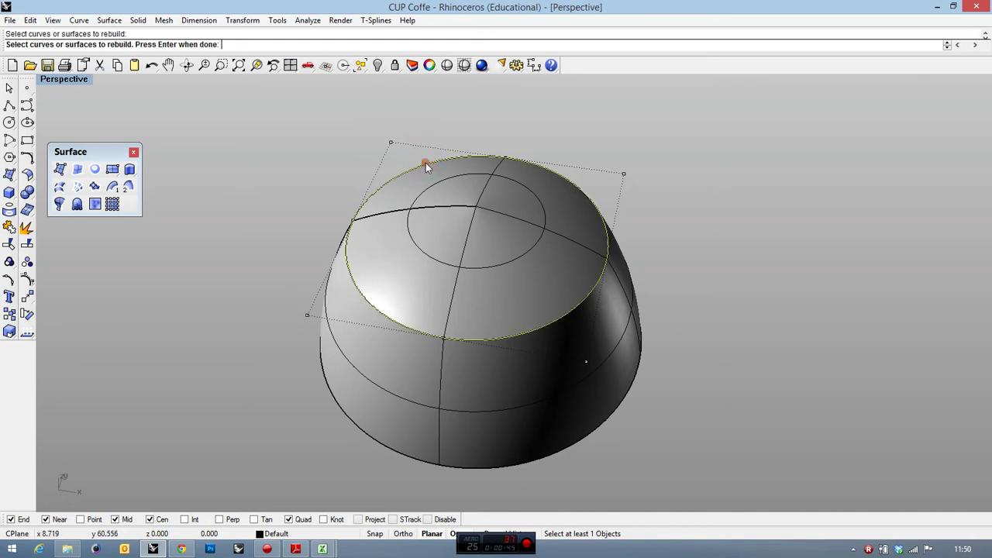
{"action": "key", "text": "Return"}
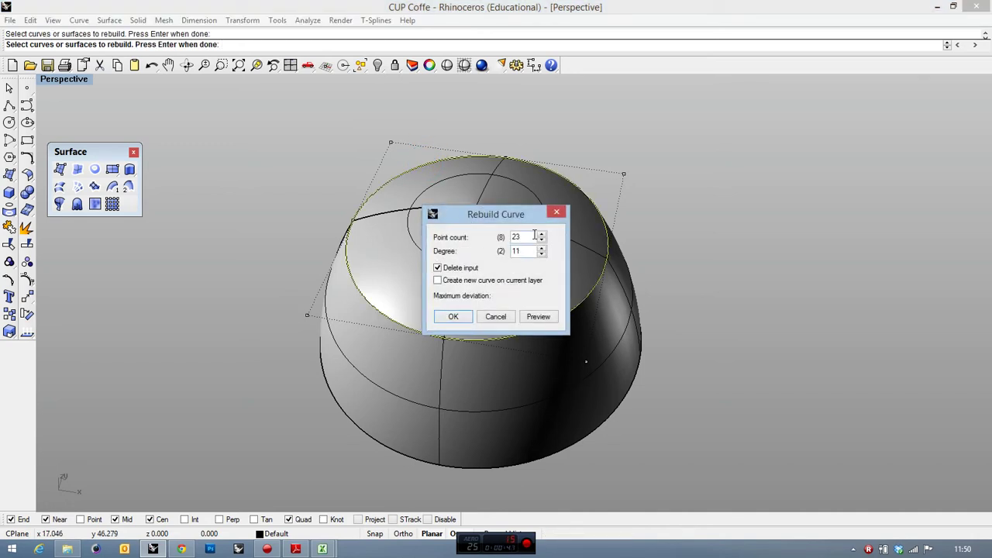
{"action": "left_click_drag", "start_coordinate": [534, 235], "coordinate": [497, 241]}
{"action": "type", "text": "20"}
{"action": "left_click_drag", "start_coordinate": [531, 236], "coordinate": [511, 239]}
{"action": "left_click", "coordinate": [538, 317]}
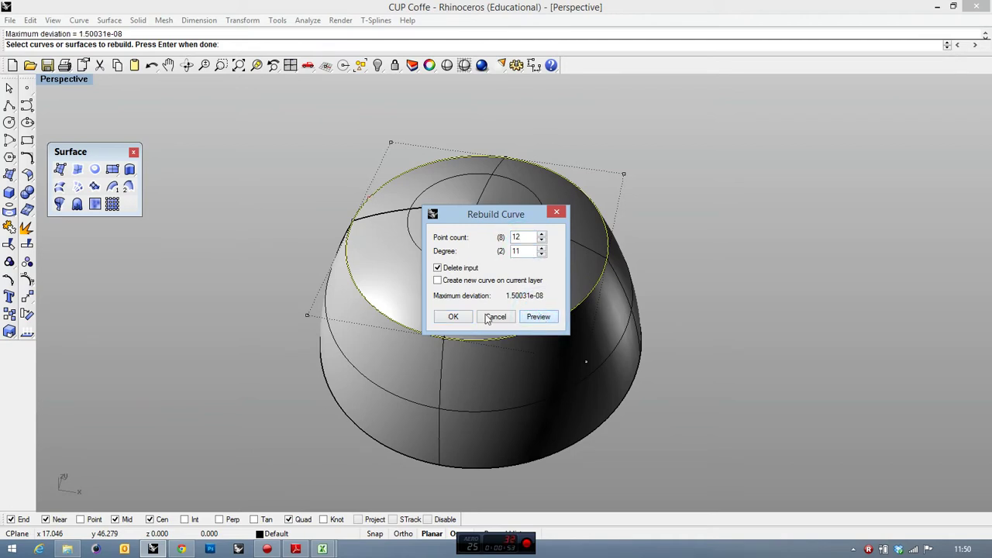
{"action": "left_click", "coordinate": [454, 316]}
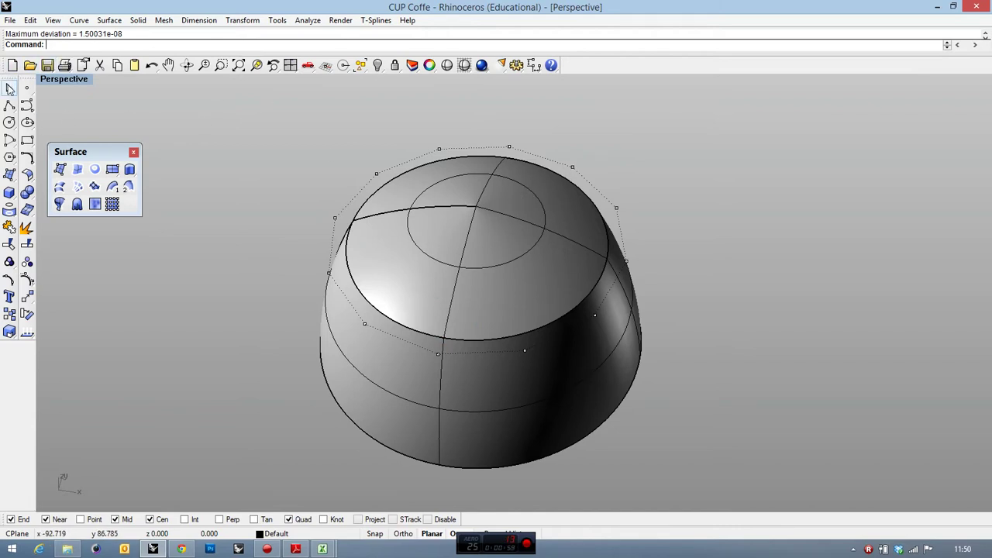
Turn off the control points and reselect the rim curve among the overlapping objects.
{"action": "left_click", "coordinate": [9, 88]}
{"action": "left_click", "coordinate": [430, 159]}
{"action": "left_click", "coordinate": [426, 151]}
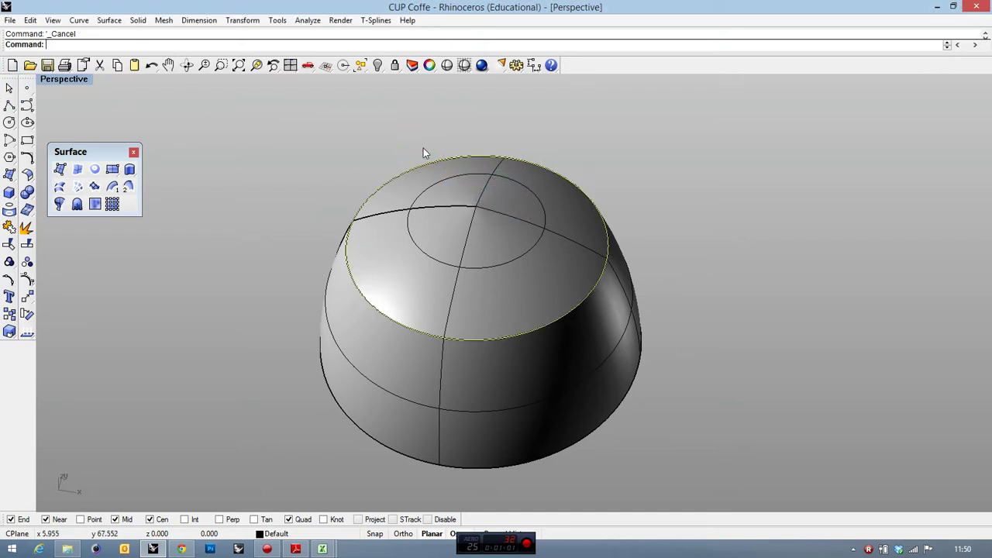
Hide the bowl surface, turn on the rim curve's control points, then show the bowl again.
{"action": "key", "text": "ctrl+z"}
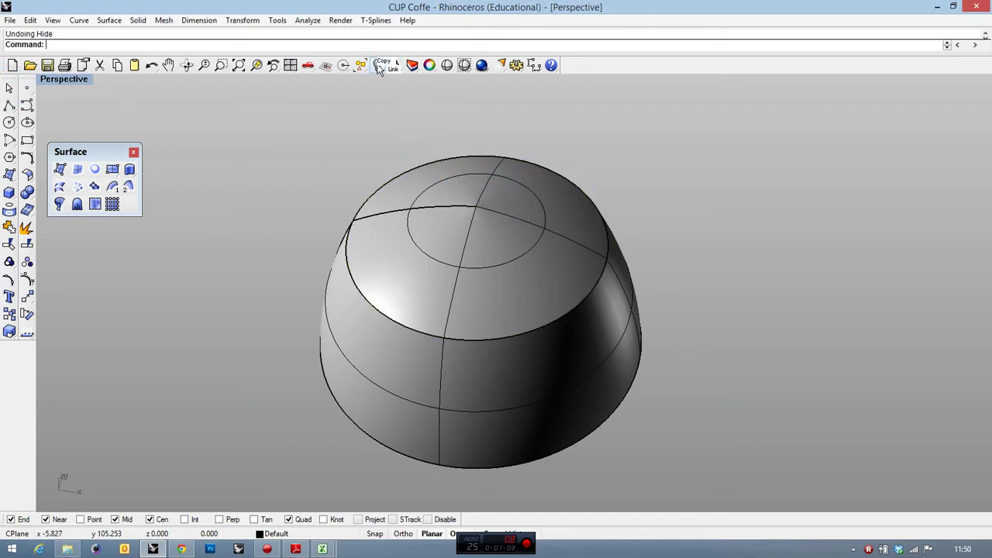
{"action": "left_click", "coordinate": [418, 165]}
{"action": "left_click", "coordinate": [415, 155]}
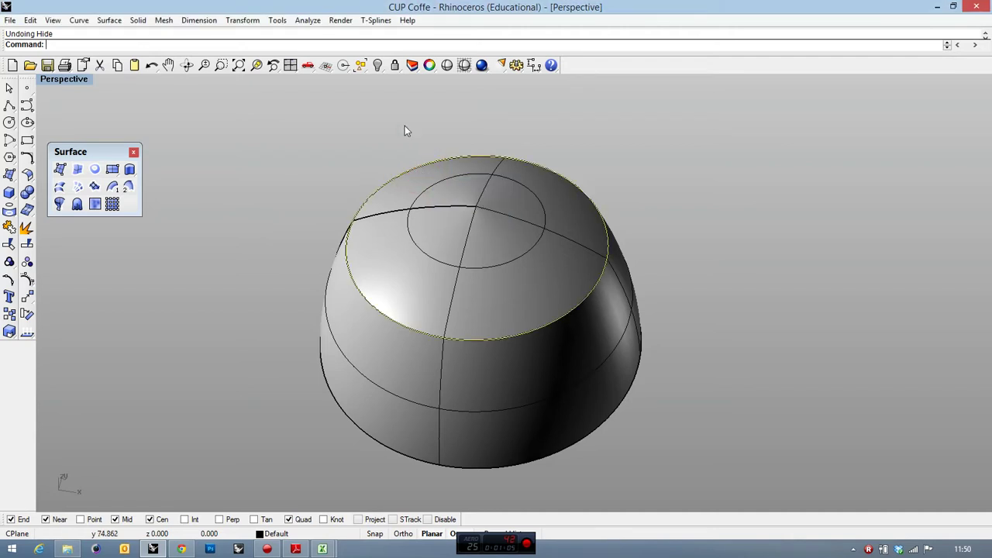
{"action": "left_click", "coordinate": [377, 67]}
{"action": "left_click", "coordinate": [432, 82]}
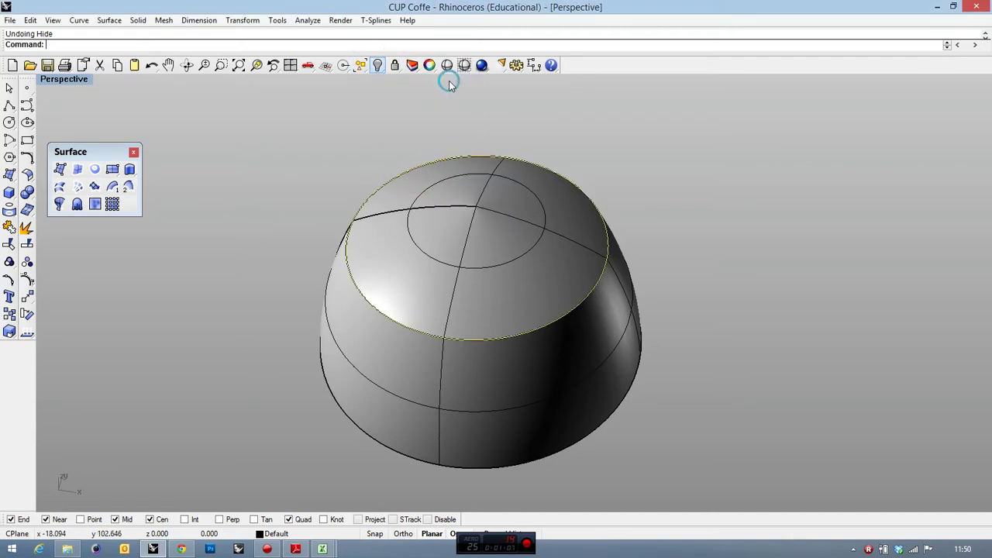
{"action": "left_click", "coordinate": [434, 159]}
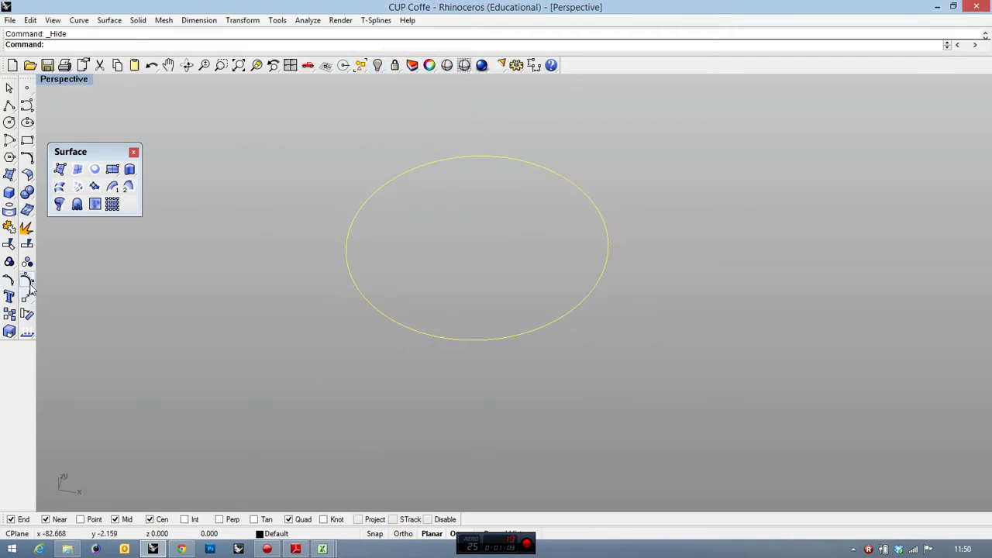
{"action": "left_click", "coordinate": [28, 279]}
{"action": "right_click_drag", "start_coordinate": [469, 262], "coordinate": [472, 247]}
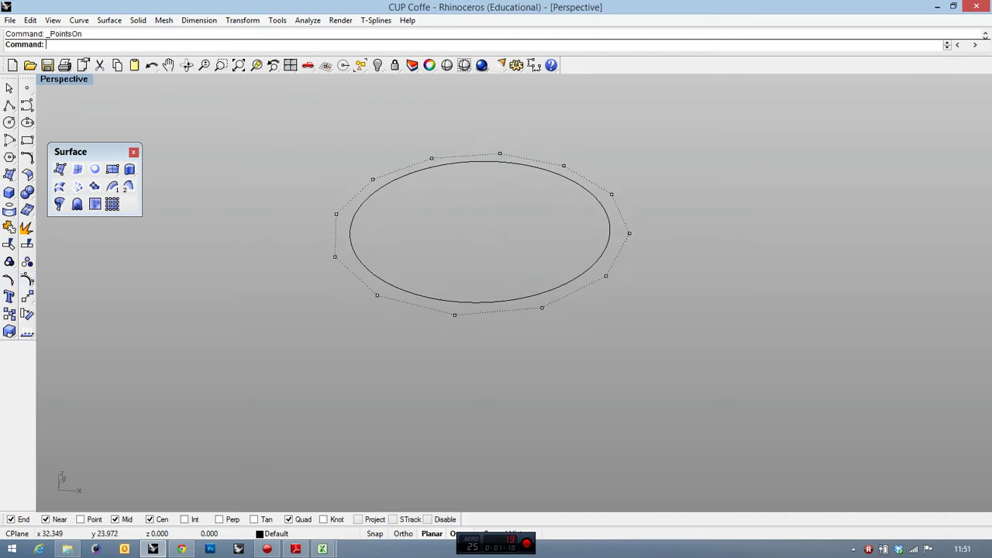
{"action": "right_click", "coordinate": [369, 73]}
In a maximized Top view, scale the rim curve's left-half control points outward from the circle centre.
{"action": "double_click", "coordinate": [64, 79]}
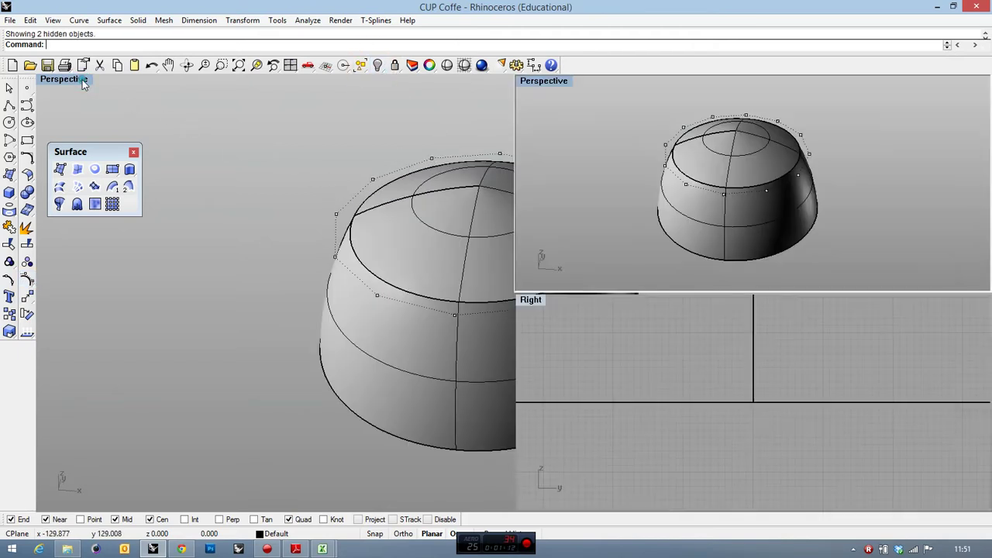
{"action": "double_click", "coordinate": [45, 79]}
{"action": "scroll", "coordinate": [653, 368], "scroll_direction": "up", "scroll_amount": 5}
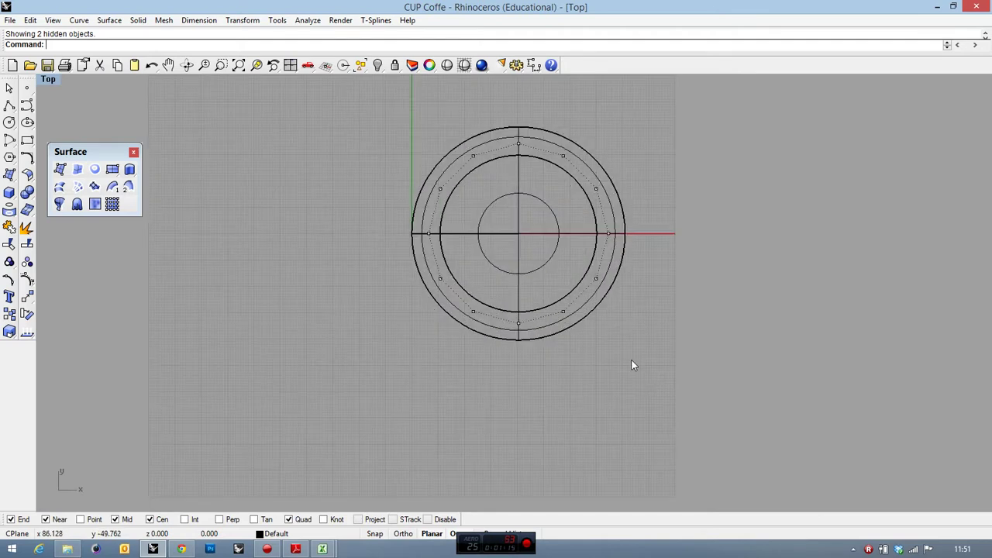
{"action": "left_click_drag", "start_coordinate": [350, 109], "coordinate": [490, 355]}
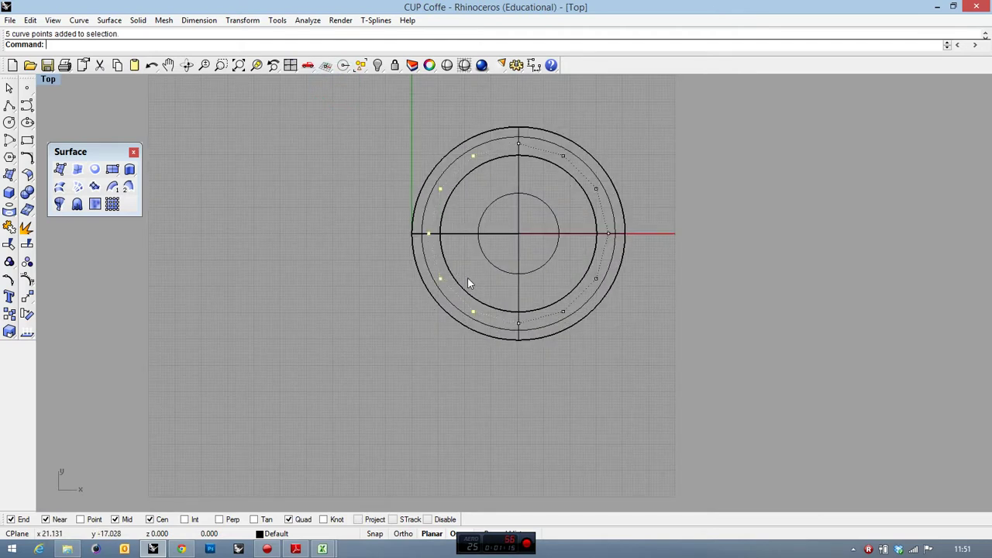
{"action": "left_click", "coordinate": [10, 333]}
{"action": "left_click", "coordinate": [518, 233]}
{"action": "scroll", "coordinate": [532, 310], "scroll_direction": "down", "scroll_amount": 1}
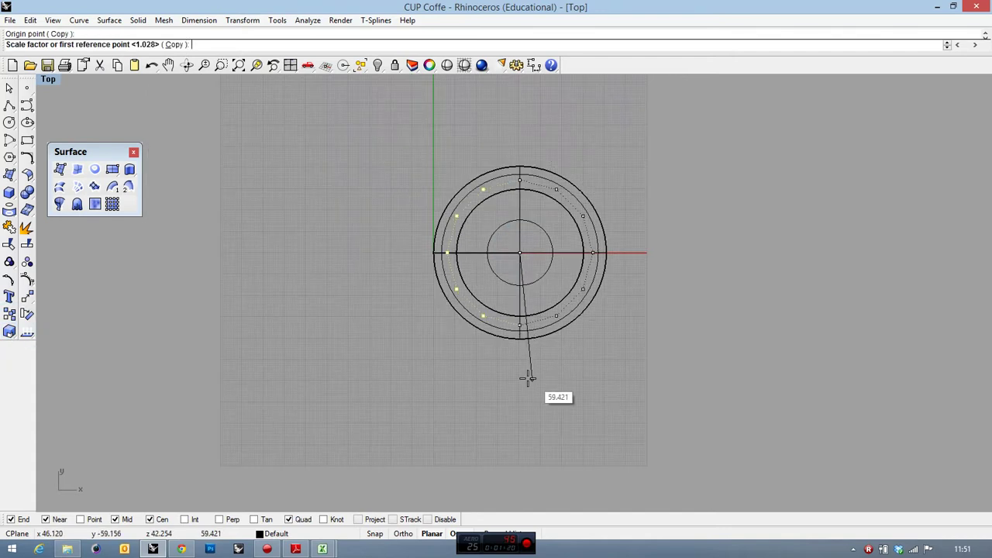
{"action": "left_click", "coordinate": [520, 380]}
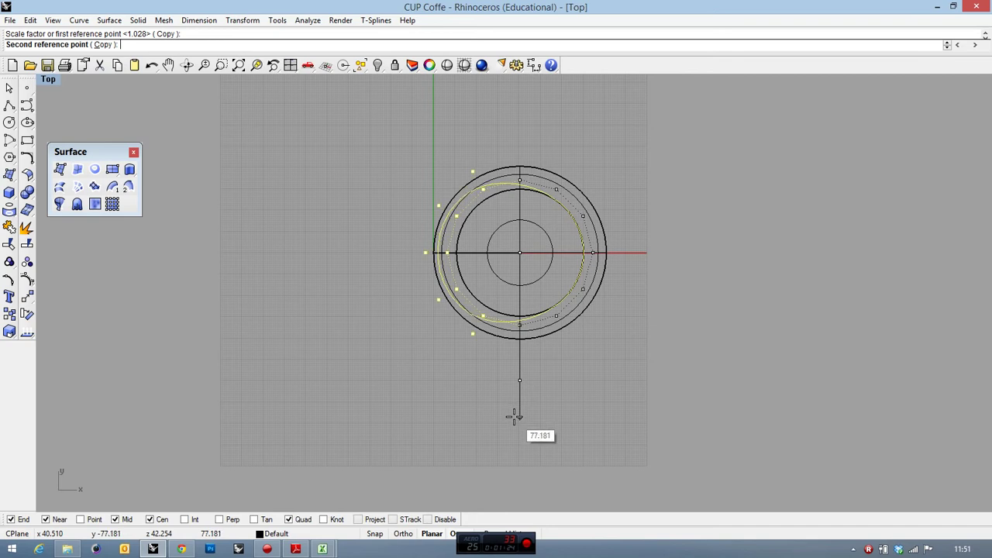
{"action": "left_click", "coordinate": [515, 415]}
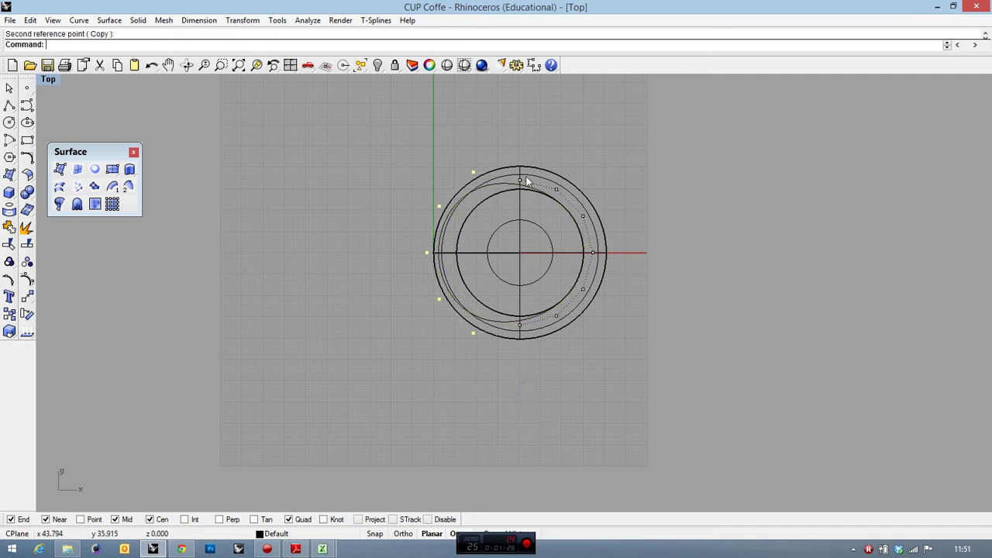
{"action": "left_click_drag", "start_coordinate": [431, 276], "coordinate": [457, 360]}
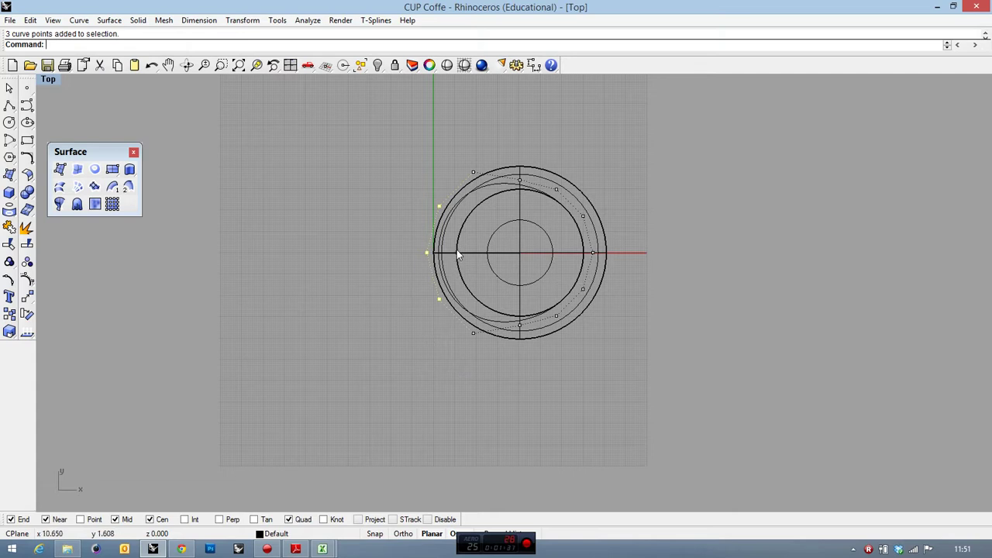
{"action": "key", "text": "Escape"}
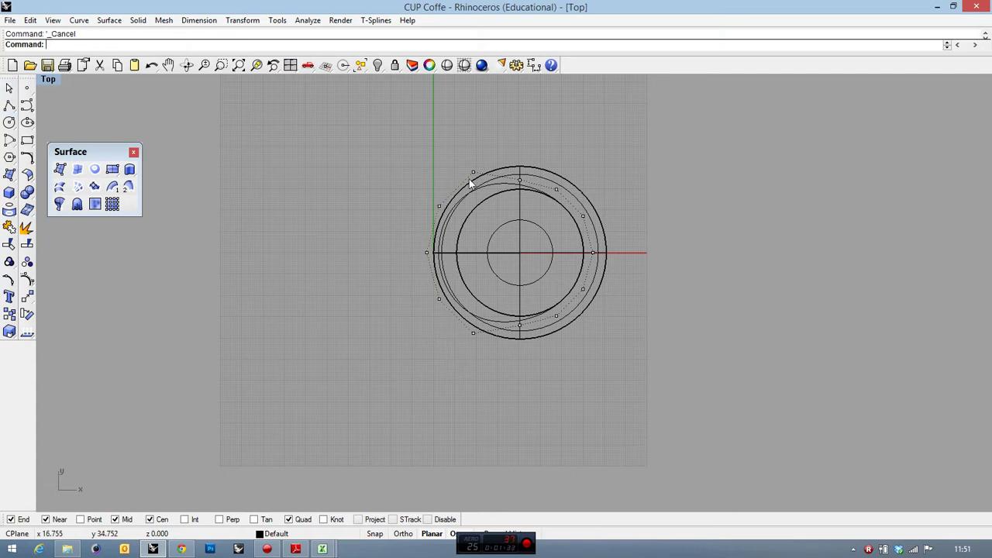
Draw a vertical polyline crossing the circles' left side from above to below.
{"action": "left_click", "coordinate": [9, 105]}
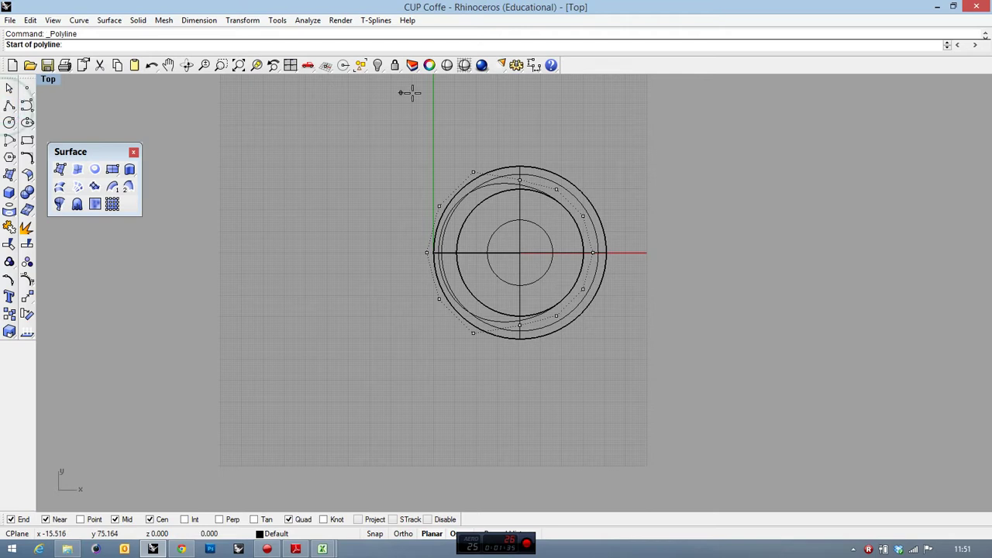
{"action": "left_click", "coordinate": [489, 130]}
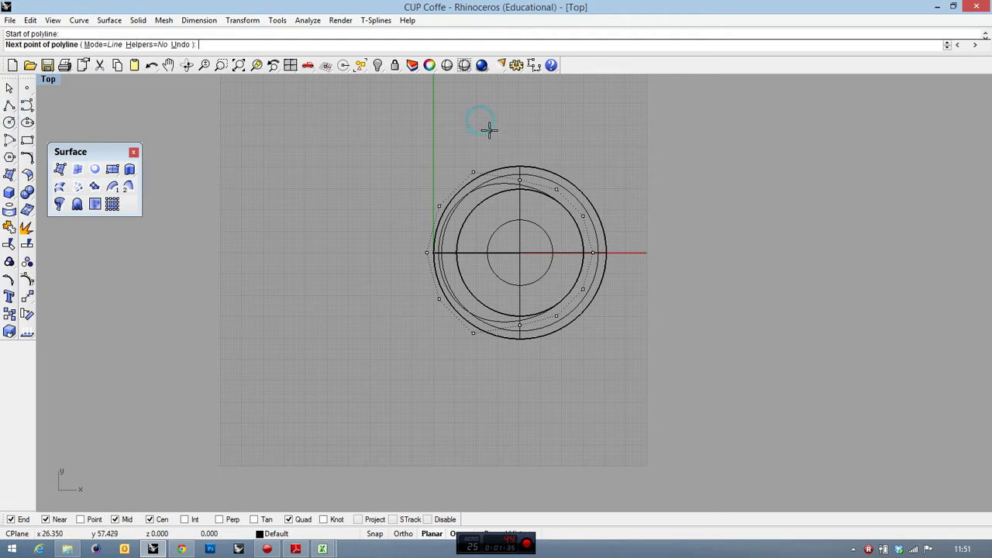
{"action": "left_click", "coordinate": [480, 417]}
{"action": "key", "text": "Return"}
Trim away the wavy curve's left portion using the vertical line as the cutter.
{"action": "left_click", "coordinate": [490, 186]}
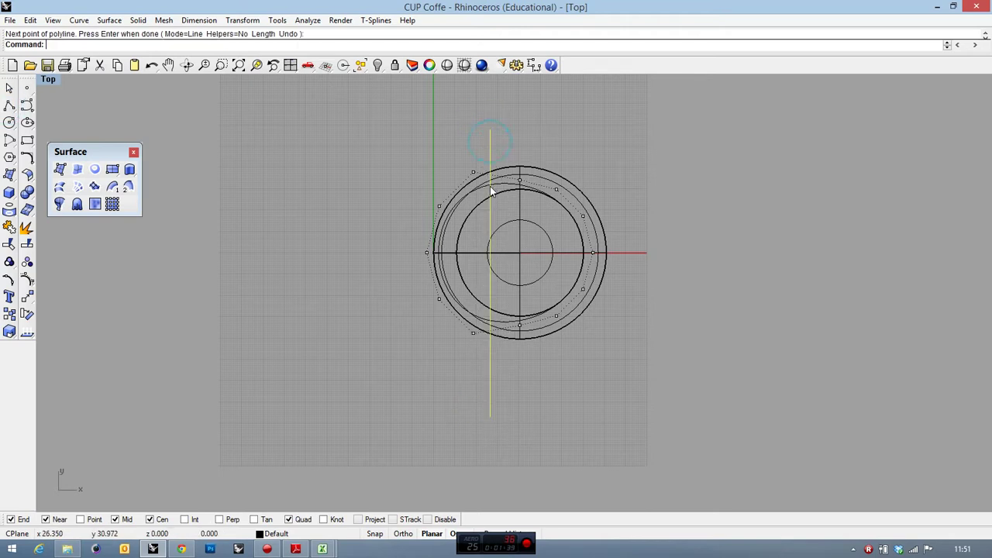
{"action": "scroll", "coordinate": [488, 189], "scroll_direction": "up", "scroll_amount": 3}
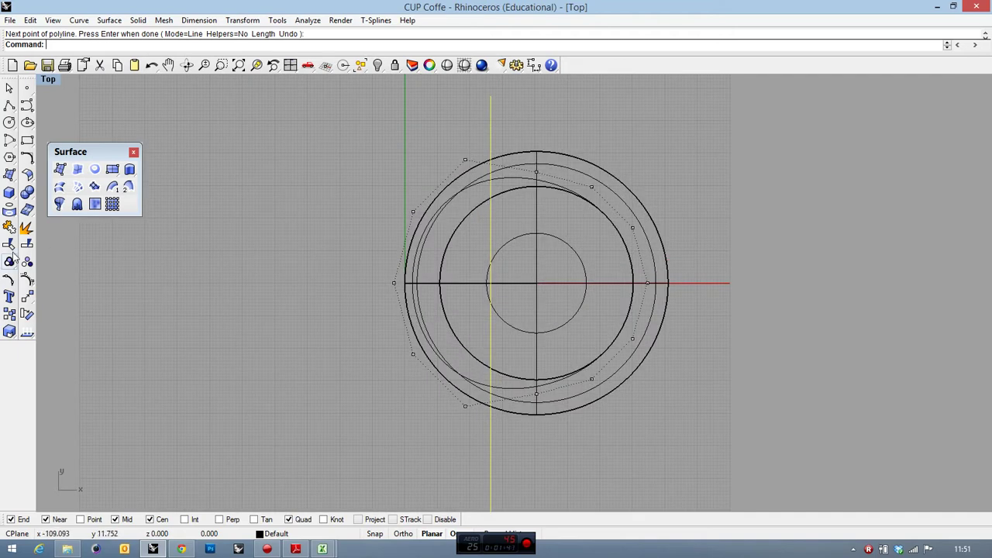
{"action": "left_click", "coordinate": [10, 262]}
{"action": "left_click", "coordinate": [438, 202]}
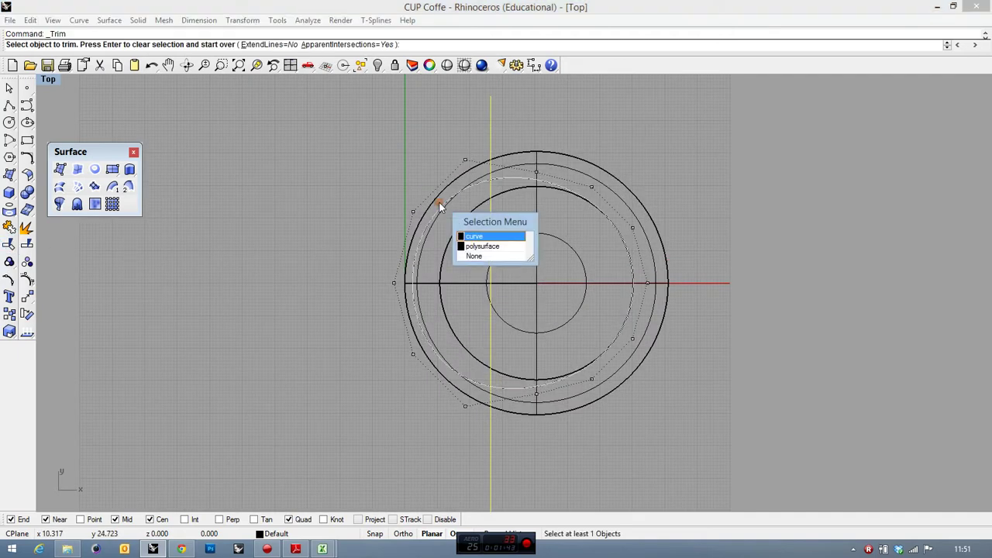
{"action": "key", "text": "Return"}
{"action": "right_click", "coordinate": [258, 126]}
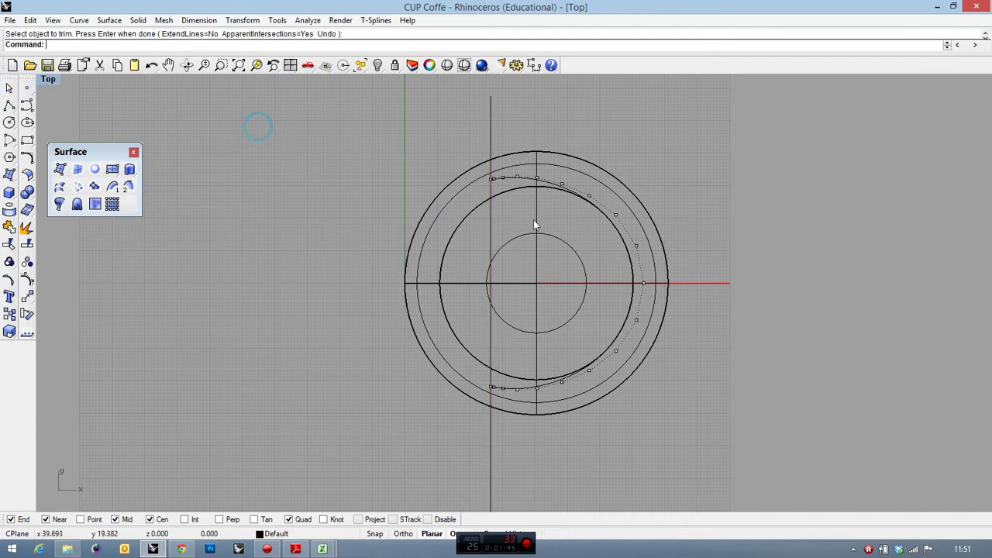
{"action": "left_click_drag", "start_coordinate": [352, 123], "coordinate": [525, 521]}
Scale the selected end control points outward from the circle centre.
{"action": "left_click", "coordinate": [27, 299]}
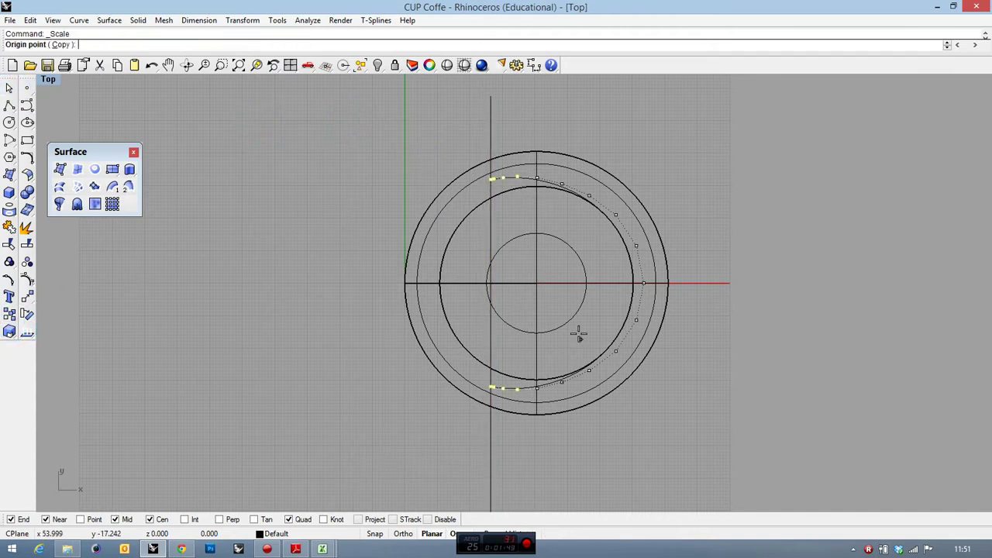
{"action": "left_click", "coordinate": [537, 285]}
{"action": "scroll", "coordinate": [572, 343], "scroll_direction": "down", "scroll_amount": 3}
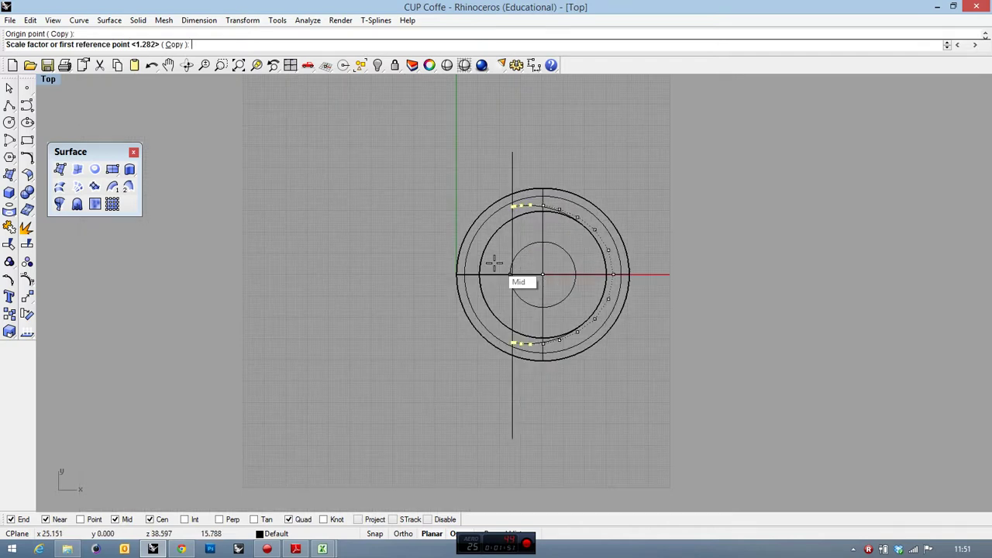
{"action": "scroll", "coordinate": [531, 197], "scroll_direction": "down", "scroll_amount": 1}
{"action": "left_click", "coordinate": [535, 184]}
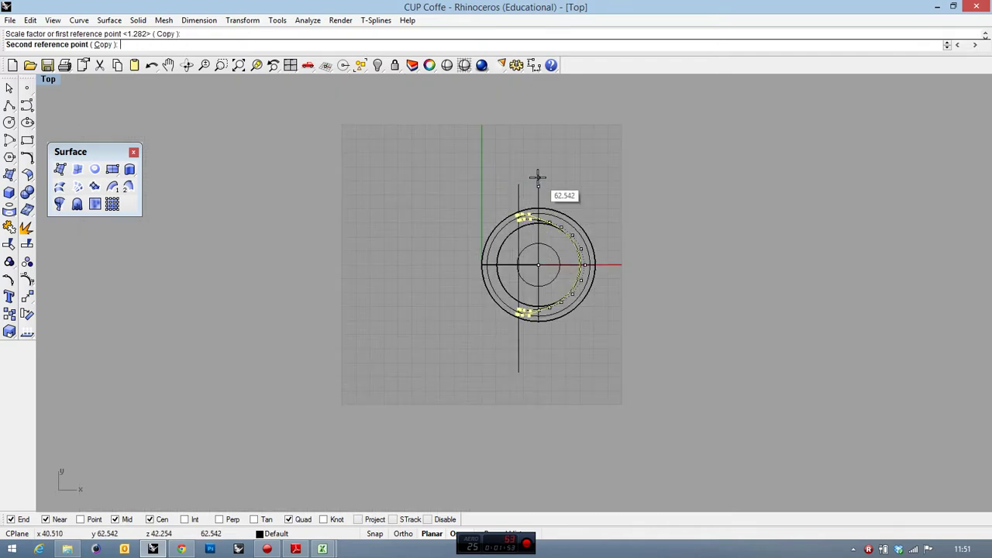
{"action": "left_click", "coordinate": [537, 182]}
{"action": "scroll", "coordinate": [535, 223], "scroll_direction": "up", "scroll_amount": 1}
{"action": "scroll", "coordinate": [535, 222], "scroll_direction": "up", "scroll_amount": 1}
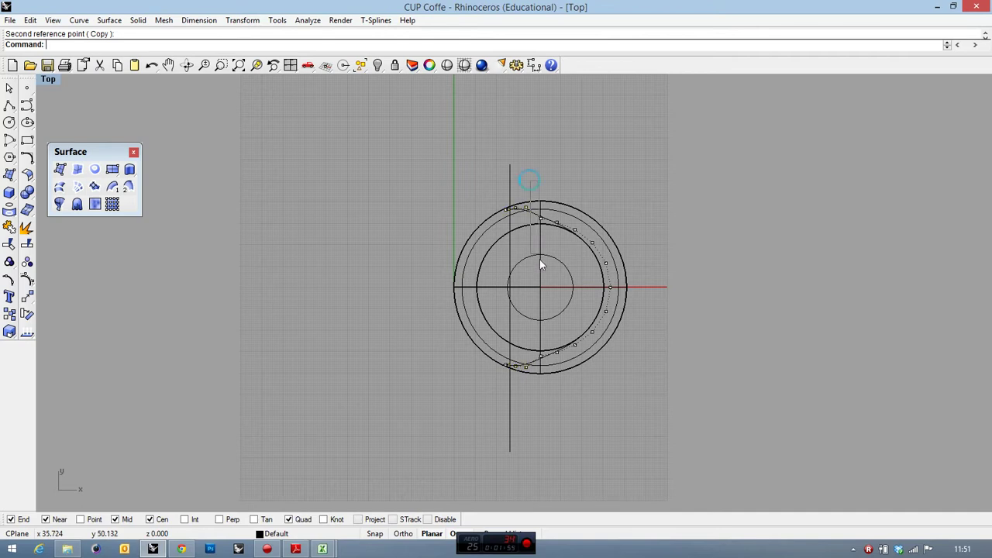
Repeat the scale on the two points nearest the cut ends, stretching them outward.
{"action": "left_click_drag", "start_coordinate": [549, 366], "coordinate": [532, 198]}
{"action": "key", "text": "Return"}
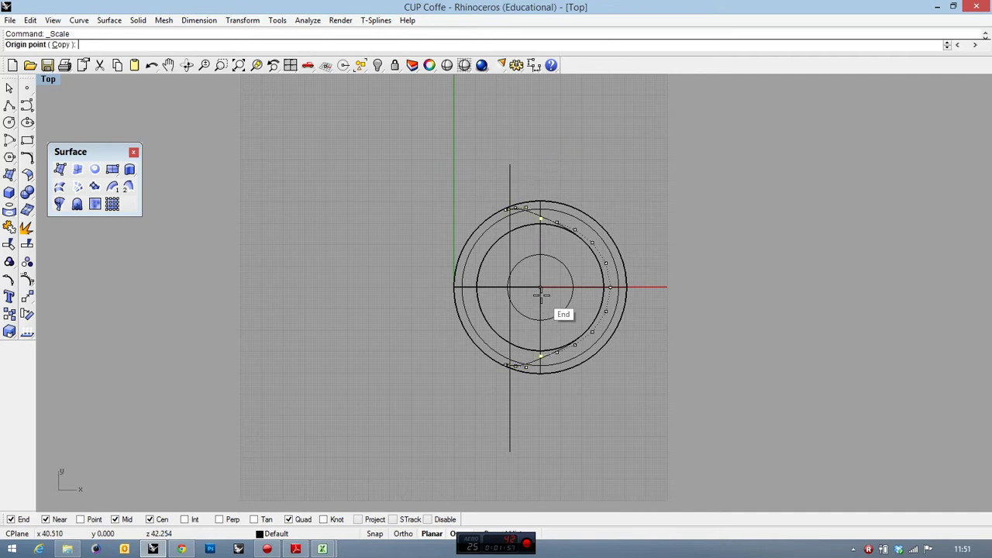
{"action": "left_click", "coordinate": [541, 289]}
{"action": "scroll", "coordinate": [541, 295], "scroll_direction": "up", "scroll_amount": 4}
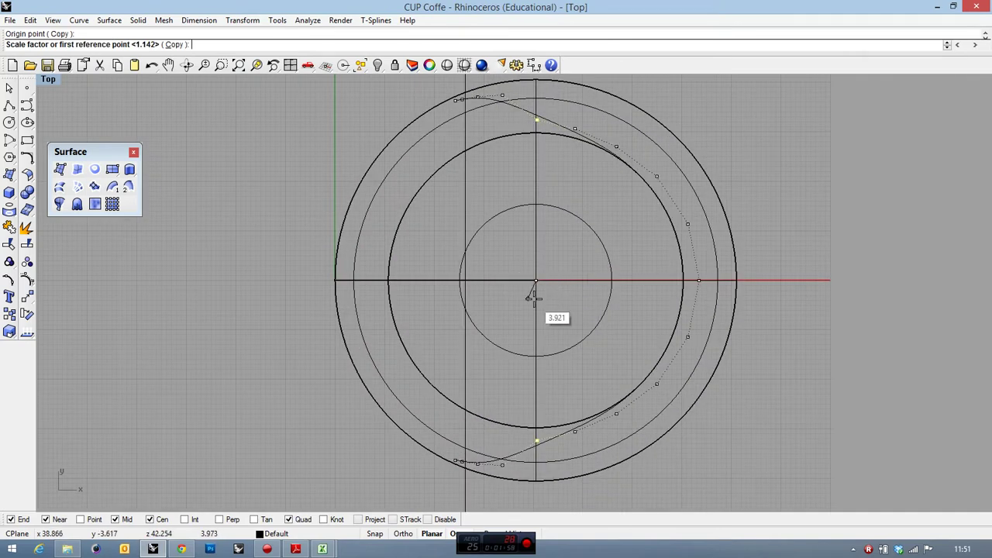
{"action": "scroll", "coordinate": [525, 304], "scroll_direction": "down", "scroll_amount": 4}
{"action": "scroll", "coordinate": [534, 207], "scroll_direction": "up", "scroll_amount": 4}
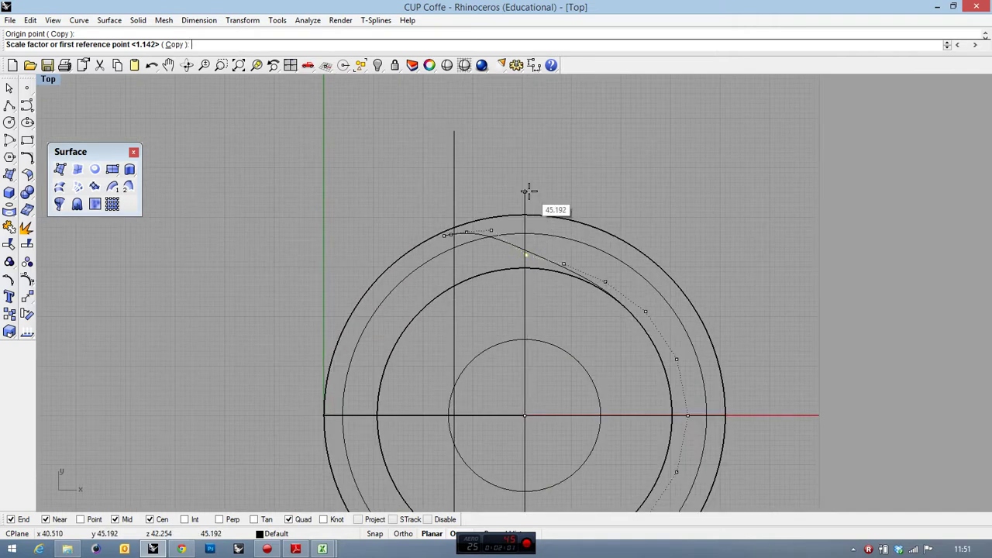
{"action": "left_click", "coordinate": [527, 188]}
{"action": "left_click", "coordinate": [529, 175]}
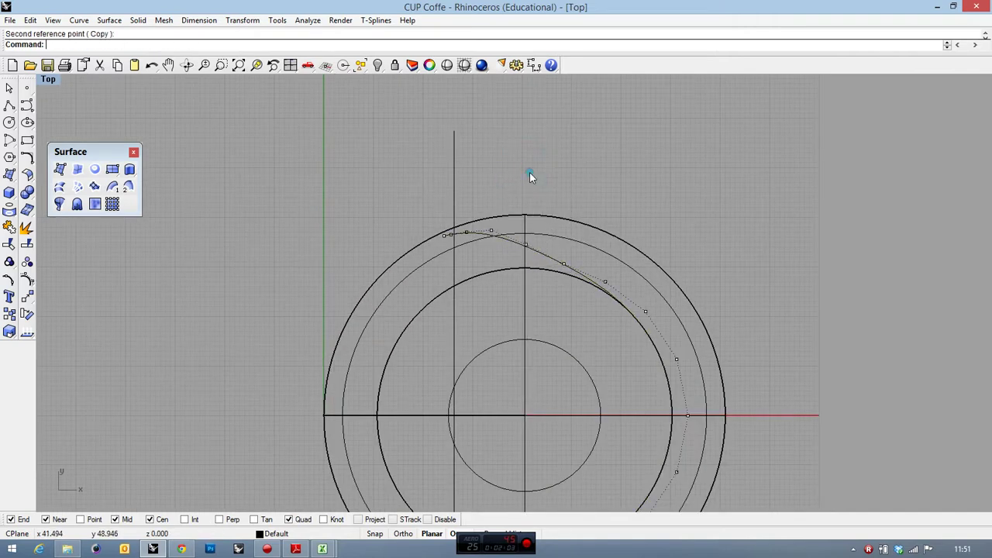
{"action": "scroll", "coordinate": [447, 155], "scroll_direction": "down", "scroll_amount": 3}
Scale the three control points at each end further outward from the cup centre.
{"action": "left_click_drag", "start_coordinate": [444, 155], "coordinate": [471, 413]}
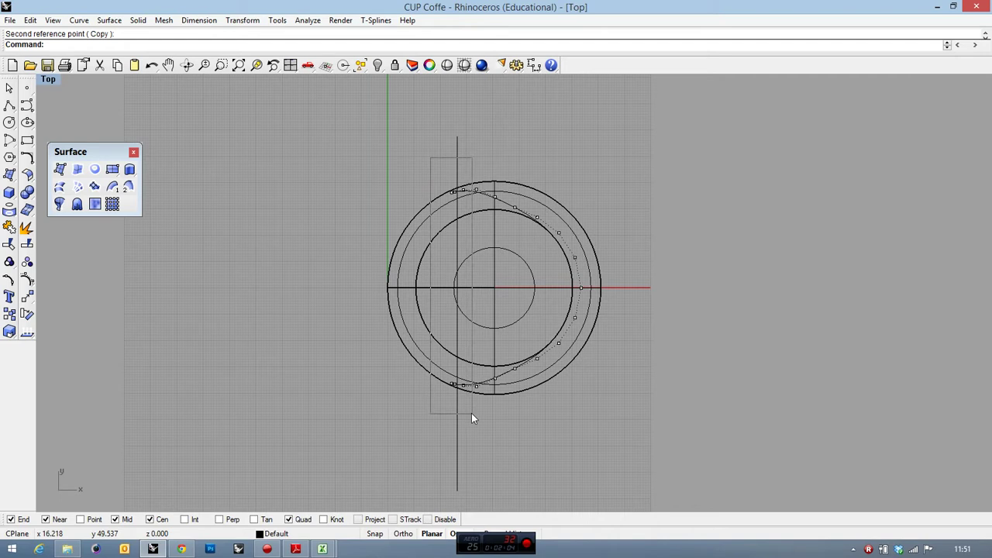
{"action": "right_click", "coordinate": [496, 297]}
{"action": "left_click", "coordinate": [496, 291]}
{"action": "scroll", "coordinate": [469, 310], "scroll_direction": "down", "scroll_amount": 2}
{"action": "left_click", "coordinate": [485, 200]}
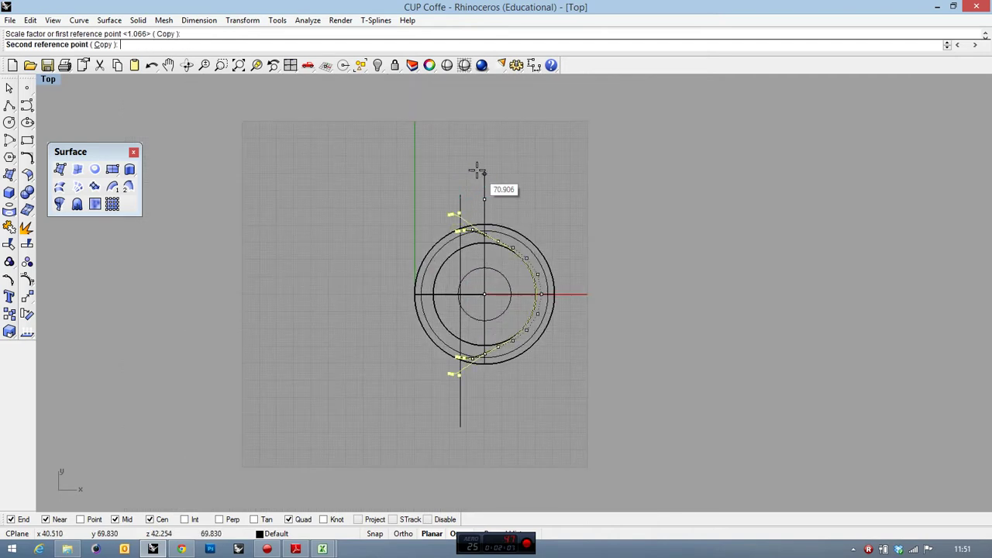
{"action": "left_click", "coordinate": [475, 152]}
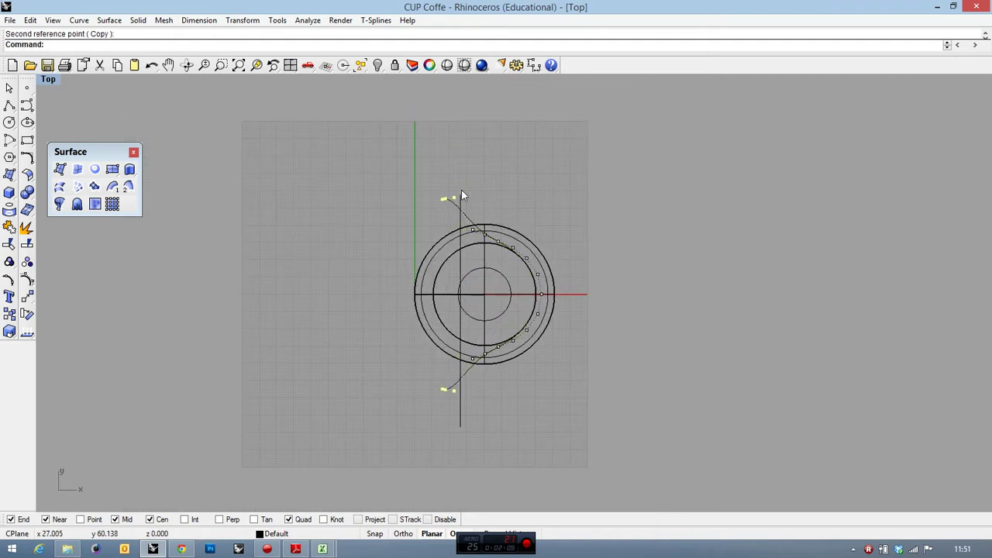
{"action": "scroll", "coordinate": [462, 194], "scroll_direction": "up", "scroll_amount": 2}
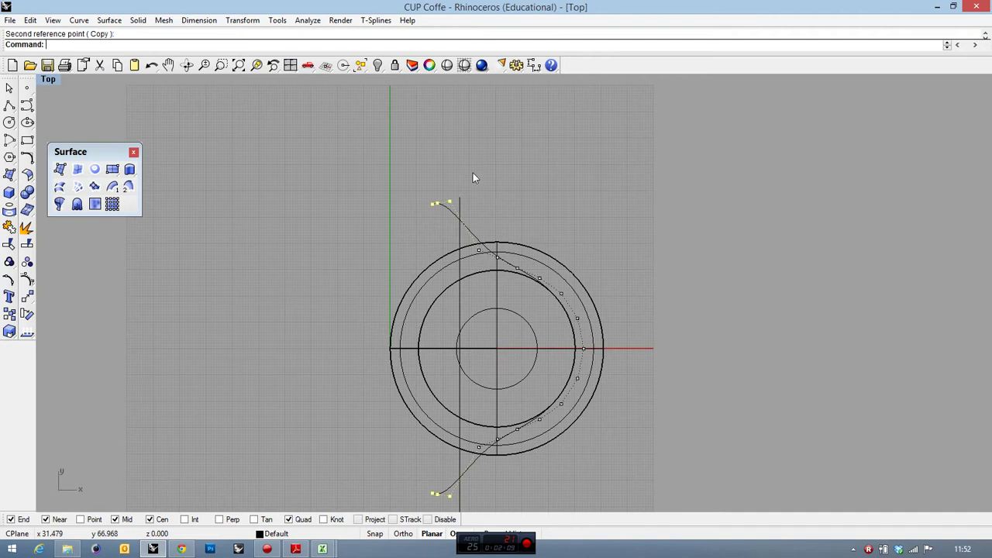
Restore the four-view layout, orbit the Perspective view, and select all the curve's control points.
{"action": "double_click", "coordinate": [45, 80]}
{"action": "right_click_drag", "start_coordinate": [652, 177], "coordinate": [576, 106]}
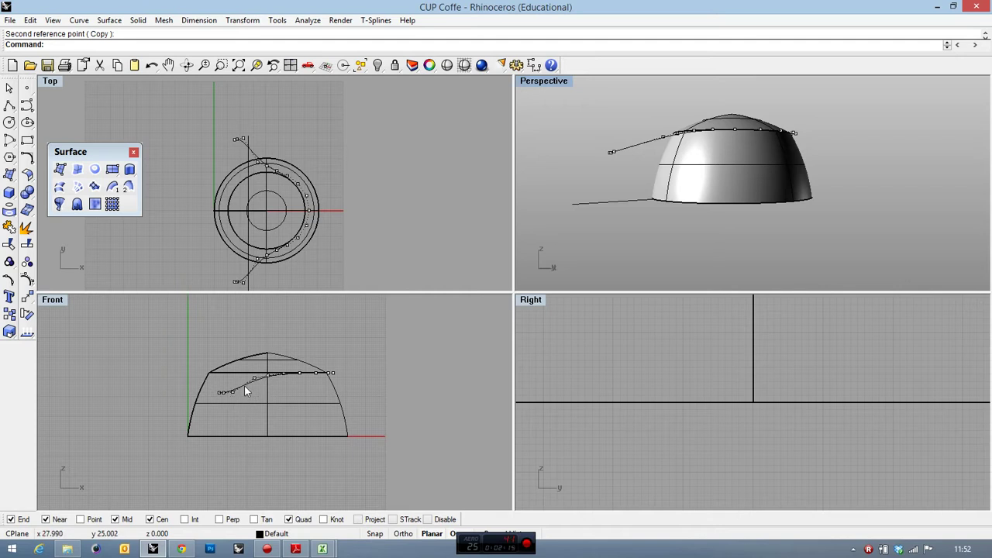
{"action": "scroll", "coordinate": [225, 389], "scroll_direction": "up", "scroll_amount": 4}
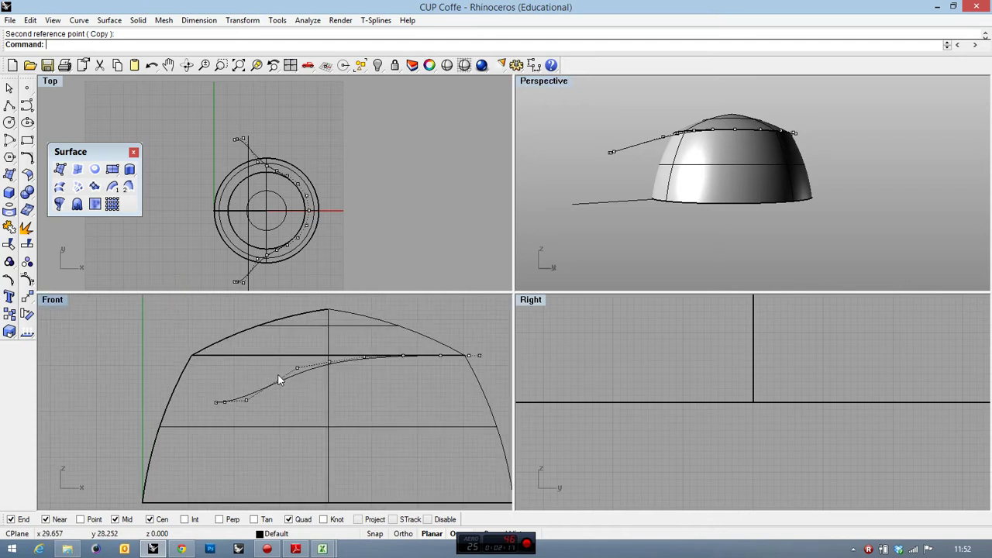
{"action": "scroll", "coordinate": [281, 380], "scroll_direction": "down", "scroll_amount": 2}
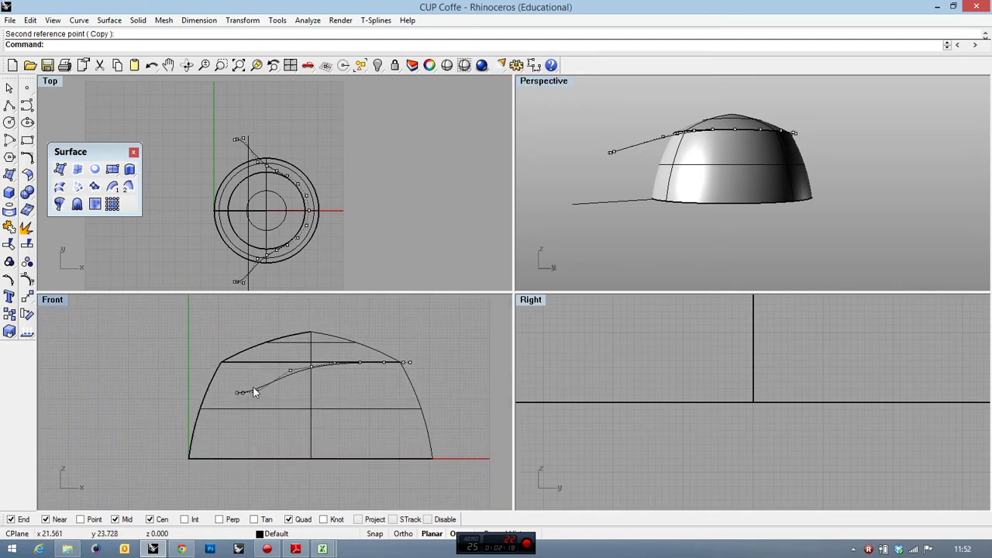
{"action": "left_click_drag", "start_coordinate": [191, 351], "coordinate": [447, 408]}
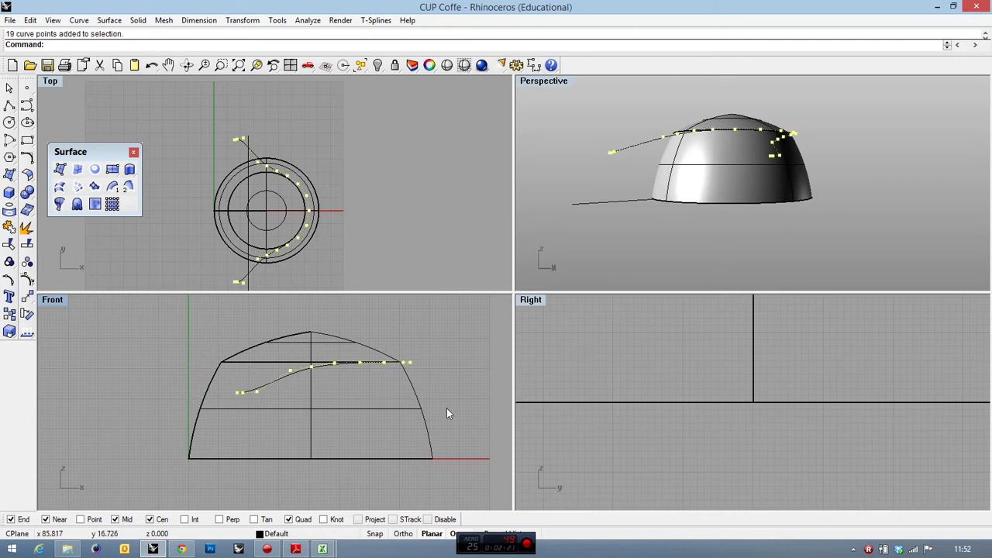
Set all the wavy curve's control points to the rim height, changing only Z.
{"action": "left_click", "coordinate": [27, 297]}
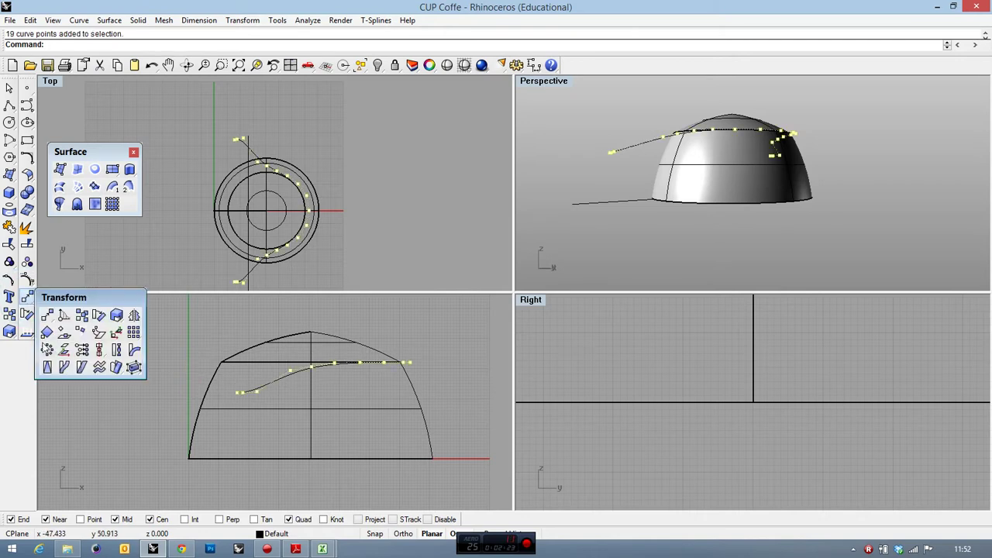
{"action": "left_click", "coordinate": [81, 350]}
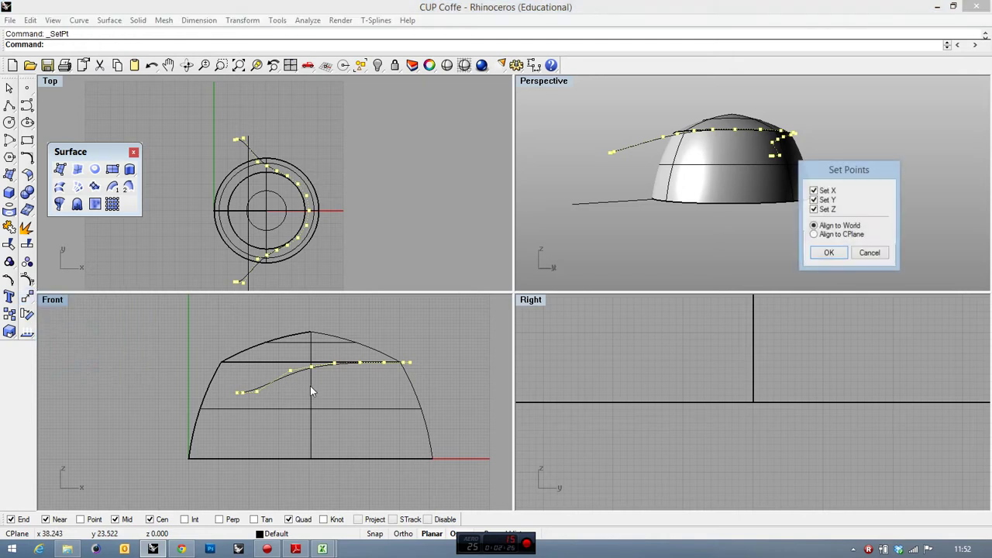
{"action": "left_click", "coordinate": [814, 200]}
{"action": "left_click", "coordinate": [814, 191]}
{"action": "left_click", "coordinate": [829, 253]}
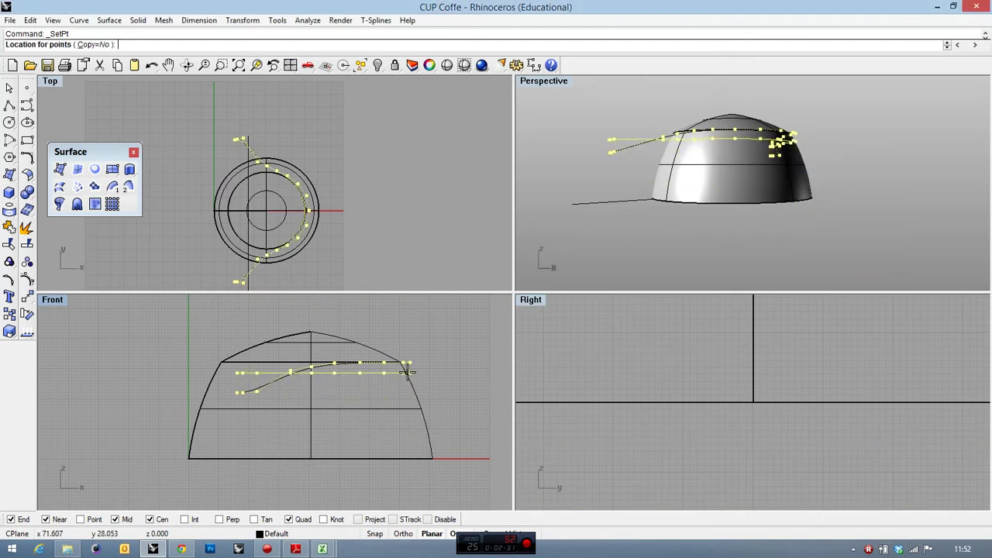
{"action": "left_click", "coordinate": [236, 360]}
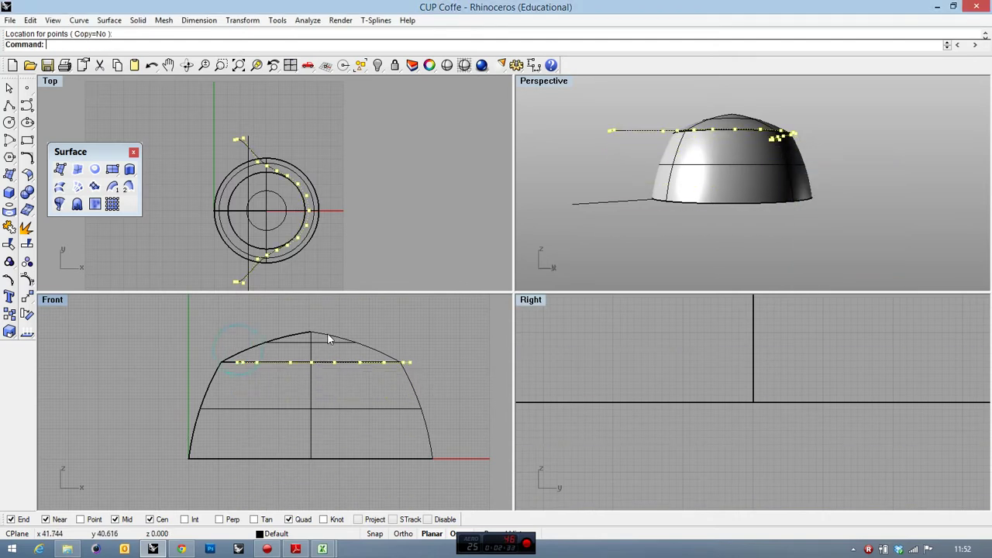
{"action": "left_click", "coordinate": [381, 182]}
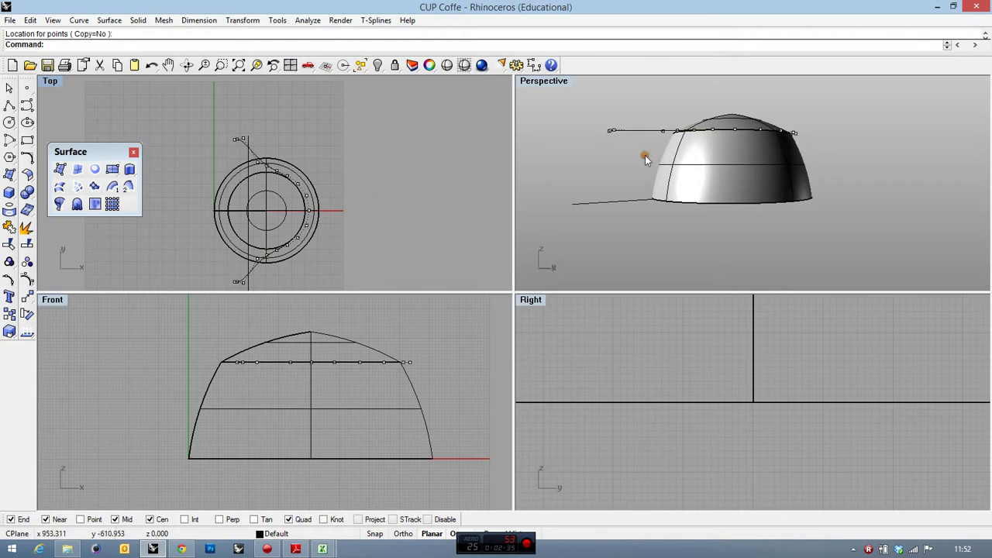
Maximize the Top view and window-select the control points at both curve ends.
{"action": "right_click_drag", "start_coordinate": [645, 155], "coordinate": [658, 199]}
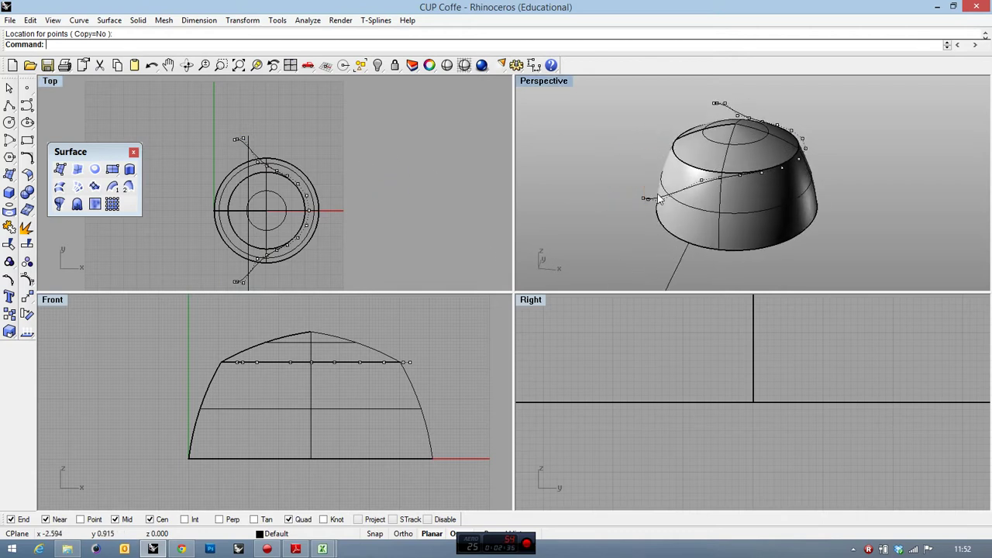
{"action": "left_click", "coordinate": [329, 160]}
{"action": "scroll", "coordinate": [217, 116], "scroll_direction": "down", "scroll_amount": 2}
{"action": "scroll", "coordinate": [215, 109], "scroll_direction": "up", "scroll_amount": 1}
{"action": "scroll", "coordinate": [231, 109], "scroll_direction": "down", "scroll_amount": 1}
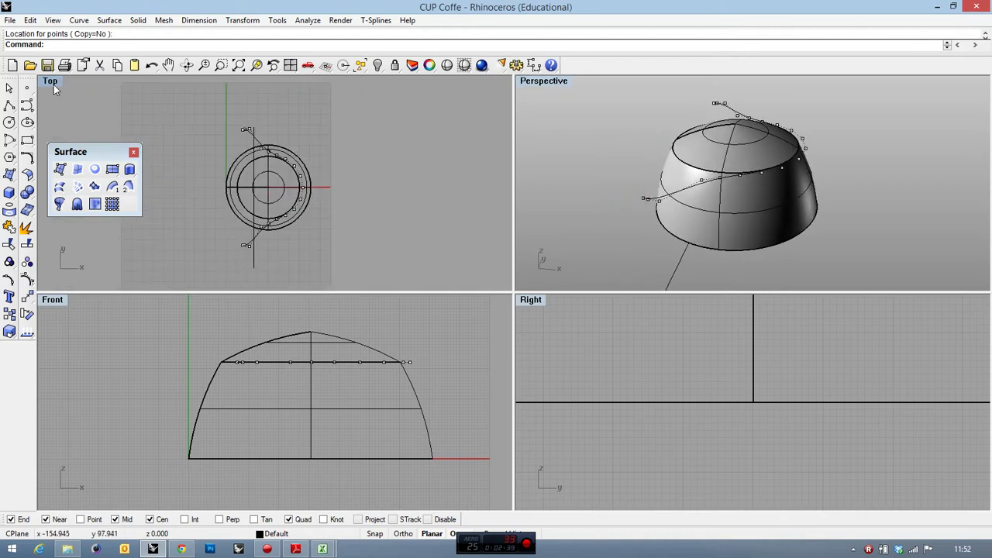
{"action": "double_click", "coordinate": [52, 83]}
{"action": "left_click_drag", "start_coordinate": [380, 144], "coordinate": [423, 302]}
{"action": "scroll", "coordinate": [428, 292], "scroll_direction": "up", "scroll_amount": 5}
Scale the selected end points outward from origin 0 using two reference points.
{"action": "left_click", "coordinate": [27, 337]}
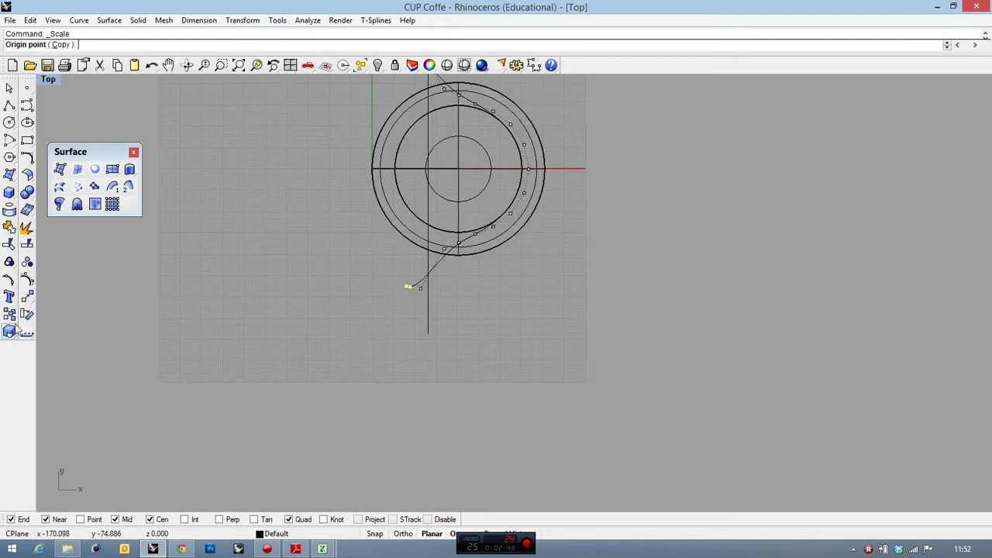
{"action": "left_click", "coordinate": [586, 171]}
{"action": "key", "text": "Escape"}
{"action": "key", "text": "Return"}
{"action": "type", "text": "0"}
{"action": "key", "text": "Return"}
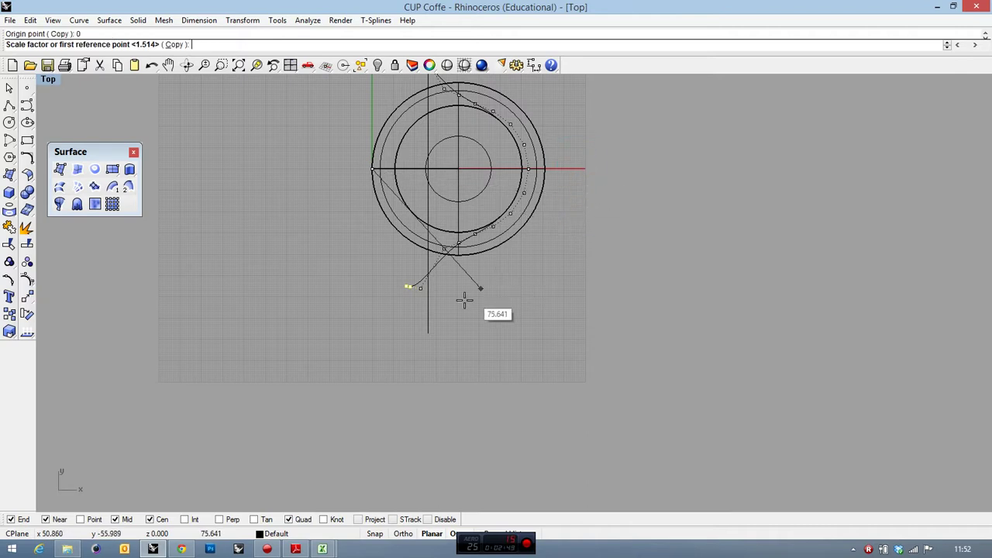
{"action": "left_click", "coordinate": [341, 309]}
{"action": "left_click", "coordinate": [339, 333]}
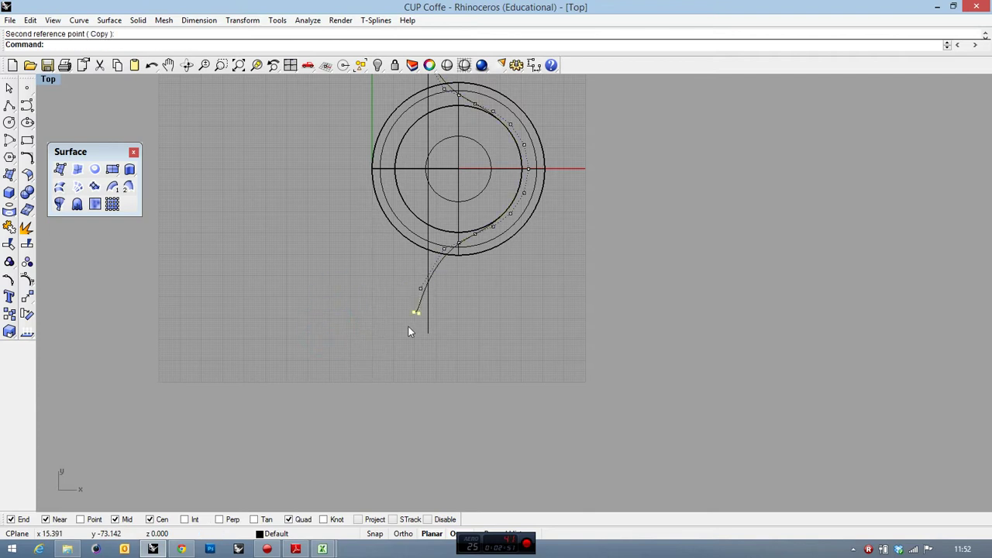
{"action": "scroll", "coordinate": [414, 298], "scroll_direction": "up", "scroll_amount": 1}
{"action": "scroll", "coordinate": [426, 138], "scroll_direction": "down", "scroll_amount": 3}
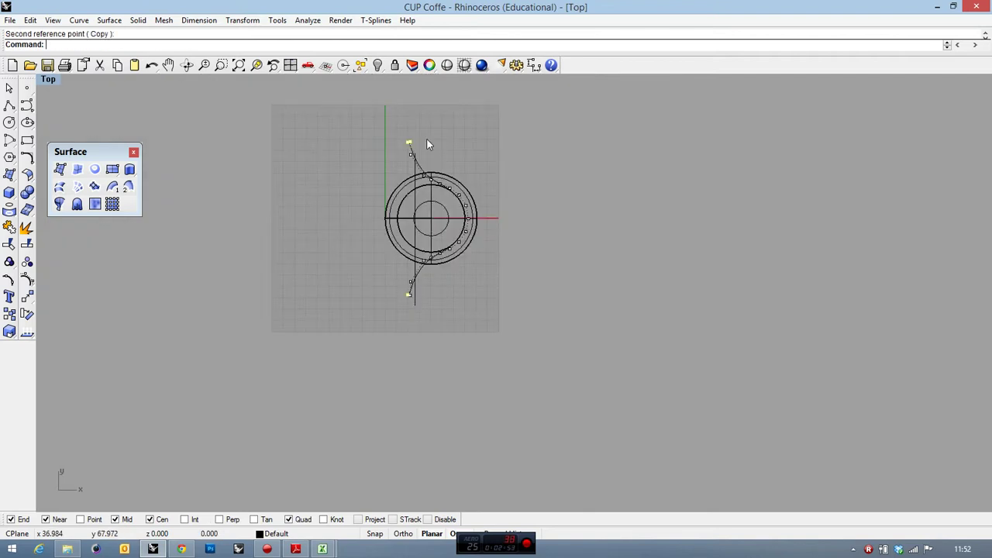
{"action": "scroll", "coordinate": [409, 144], "scroll_direction": "up", "scroll_amount": 2}
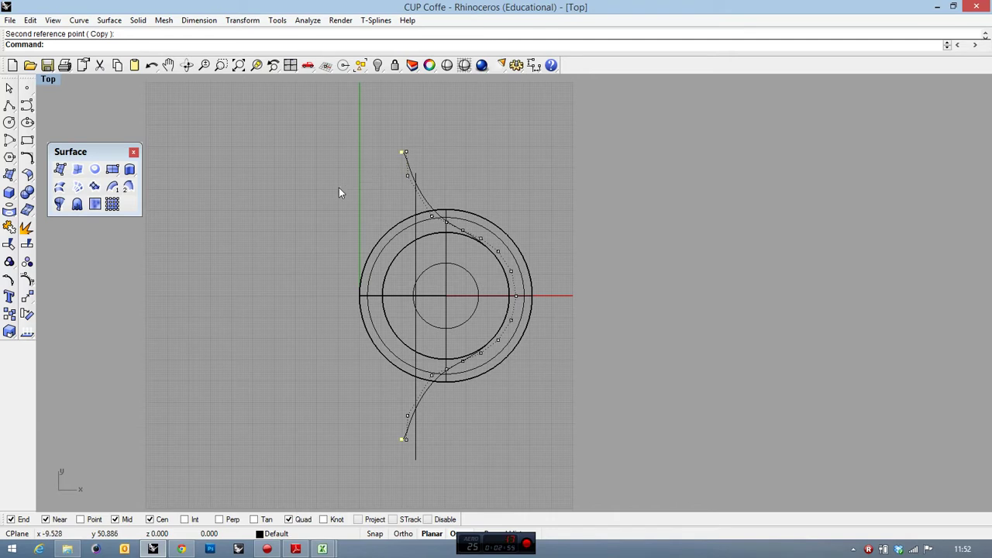
Scale the end points again from origin 0 to extend them further, then restore four views.
{"action": "right_click", "coordinate": [288, 223]}
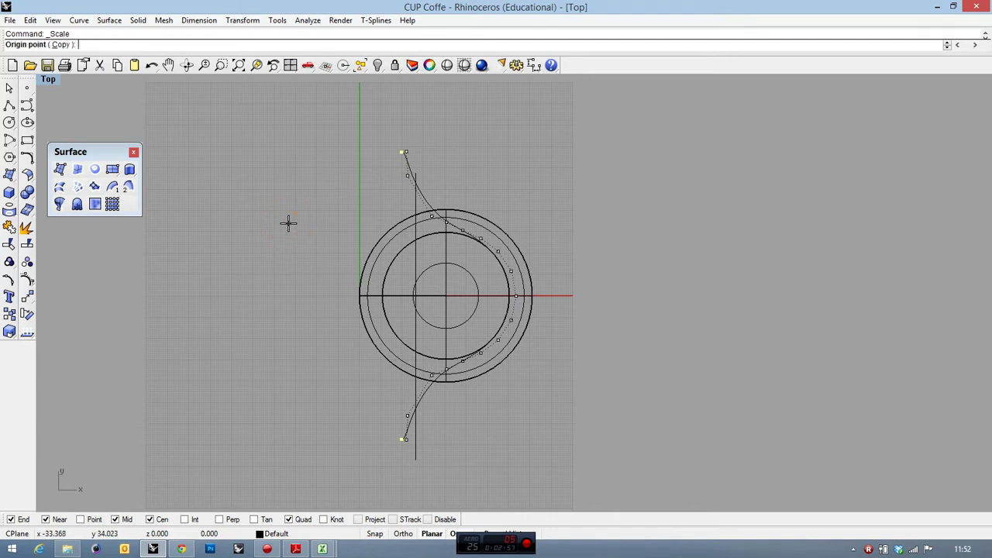
{"action": "type", "text": "0"}
{"action": "key", "text": "Return"}
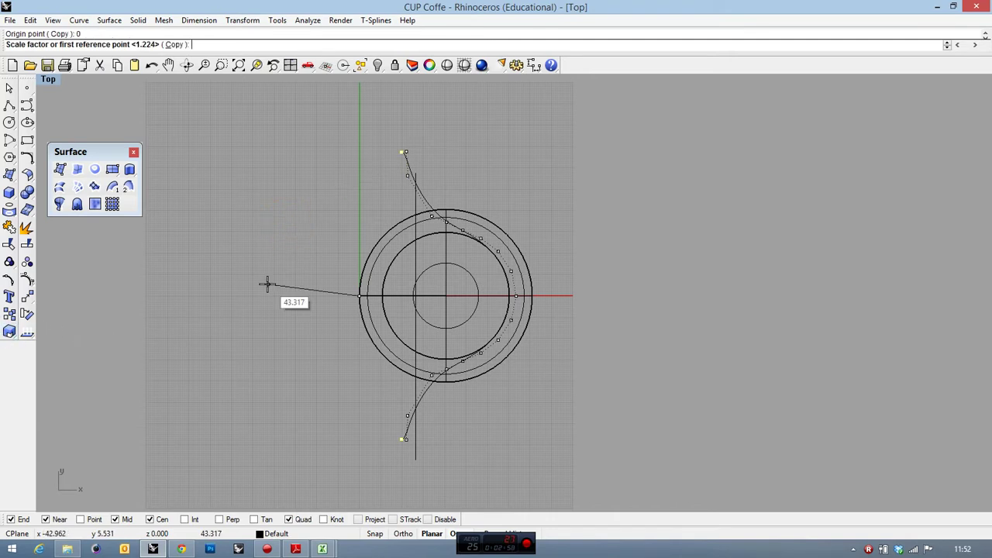
{"action": "left_click", "coordinate": [355, 190]}
{"action": "left_click", "coordinate": [354, 168]}
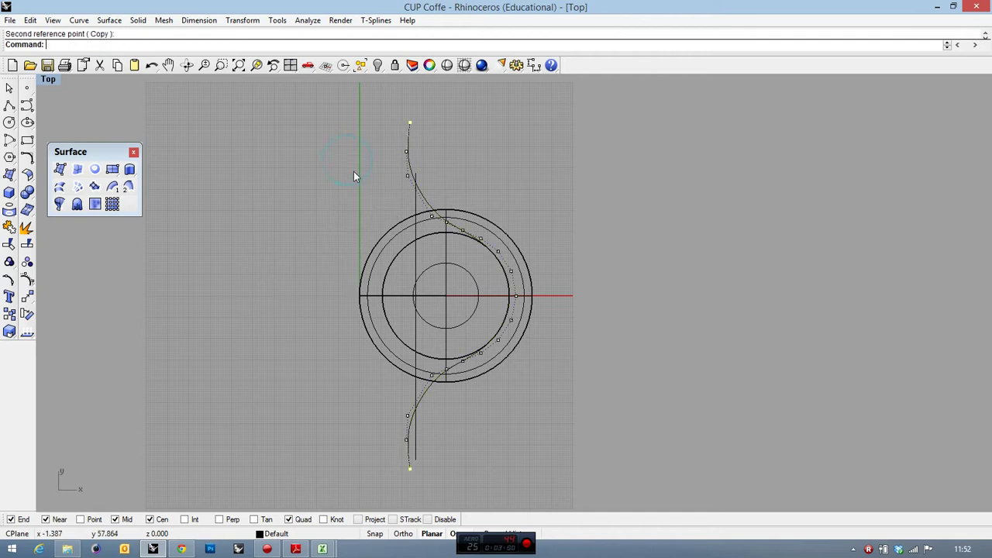
{"action": "double_click", "coordinate": [60, 85]}
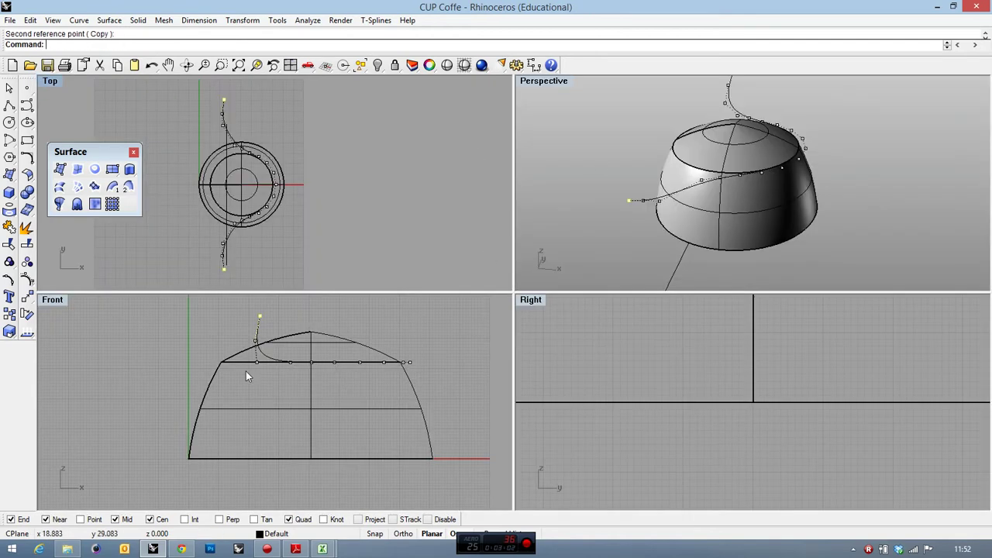
Select all 19 control points and align their height to the rim with Set Points.
{"action": "left_click", "coordinate": [147, 359]}
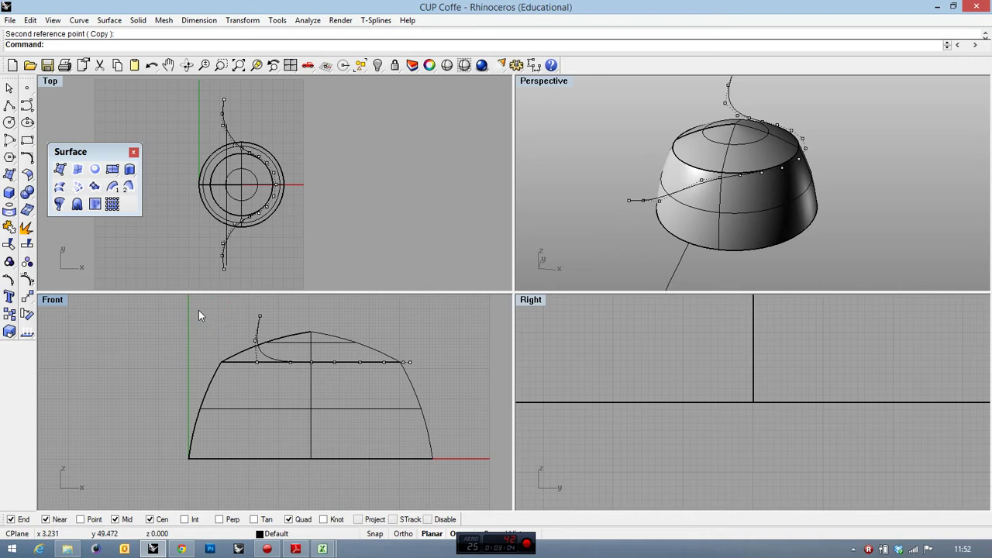
{"action": "left_click_drag", "start_coordinate": [198, 310], "coordinate": [426, 380]}
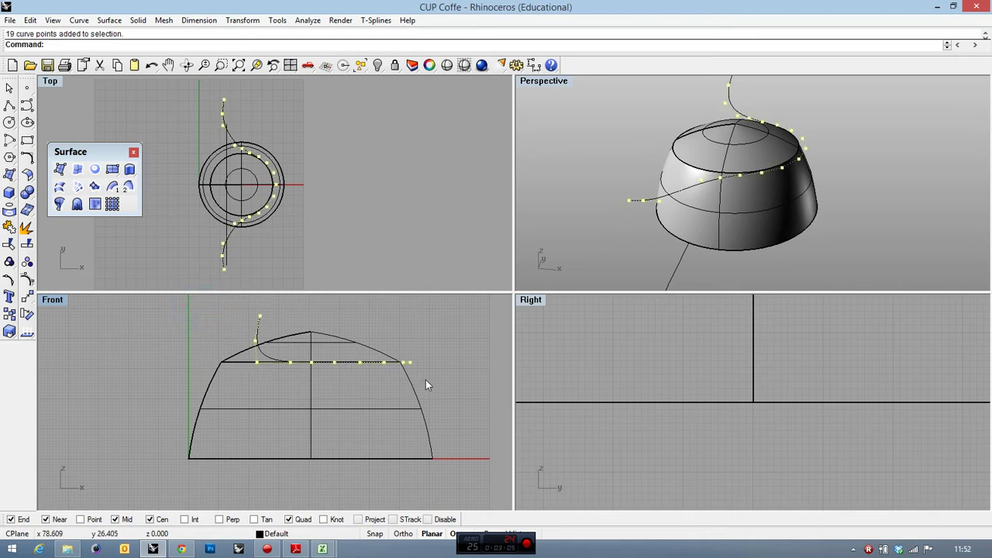
{"action": "left_click", "coordinate": [27, 297]}
{"action": "left_click", "coordinate": [81, 350]}
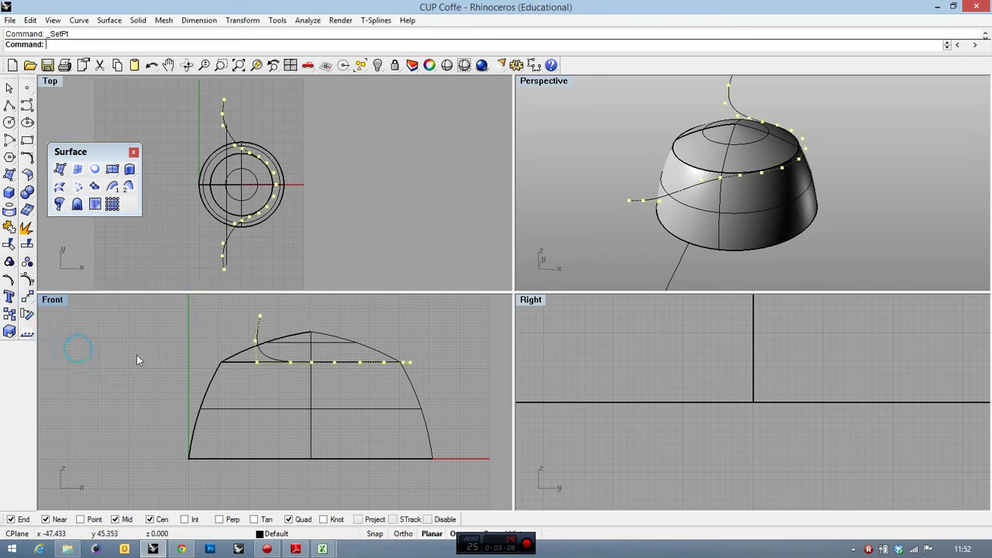
{"action": "left_click", "coordinate": [828, 254]}
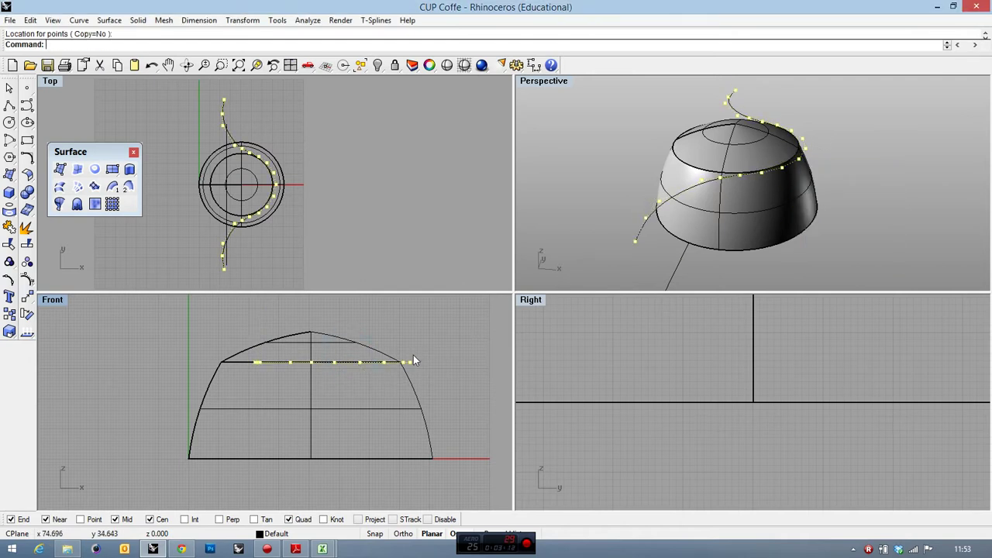
Maximize the Perspective view, orbit to look down on the dome, and close the surface tools panel.
{"action": "right_click_drag", "start_coordinate": [703, 186], "coordinate": [719, 162]}
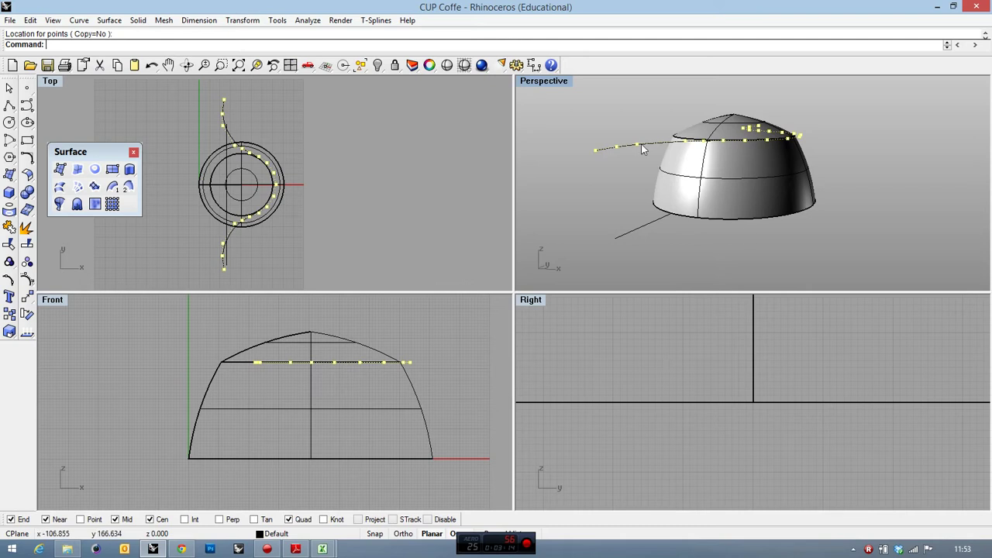
{"action": "double_click", "coordinate": [542, 82]}
{"action": "left_click", "coordinate": [9, 88]}
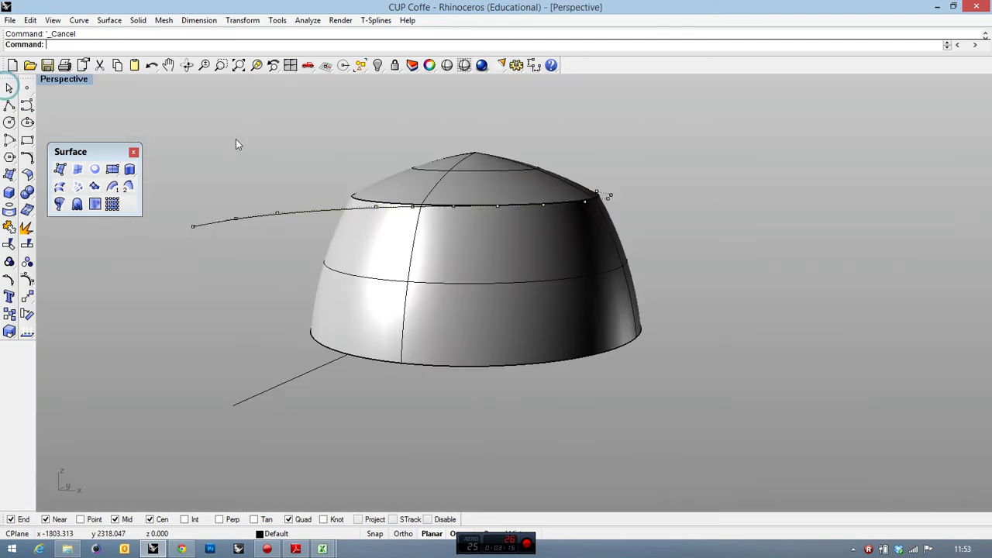
{"action": "mouse_move", "coordinate": [295, 158]}
{"action": "right_mouse_down"}
{"action": "mouse_move", "coordinate": [304, 154]}
{"action": "mouse_move", "coordinate": [294, 148]}
{"action": "right_mouse_up"}
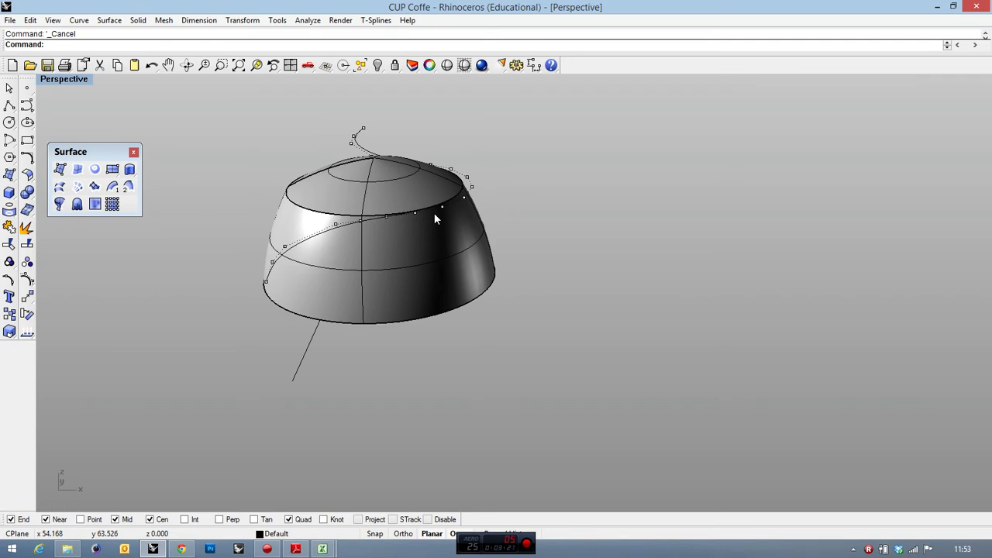
{"action": "left_click", "coordinate": [134, 152]}
Draw a start-end-direction arc from the flat curve's outer end down toward the cup base.
{"action": "left_click", "coordinate": [10, 140]}
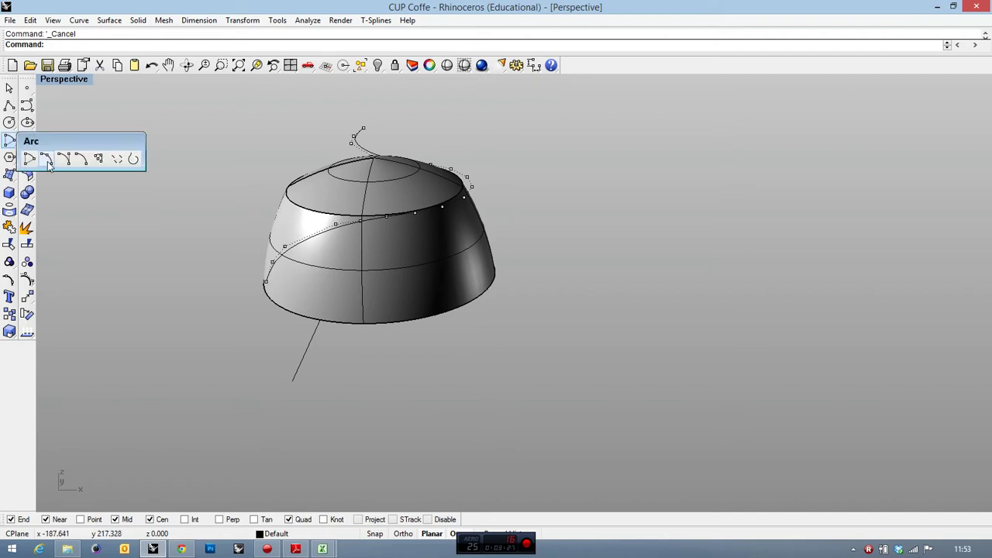
{"action": "left_click", "coordinate": [48, 159]}
{"action": "double_click", "coordinate": [62, 80]}
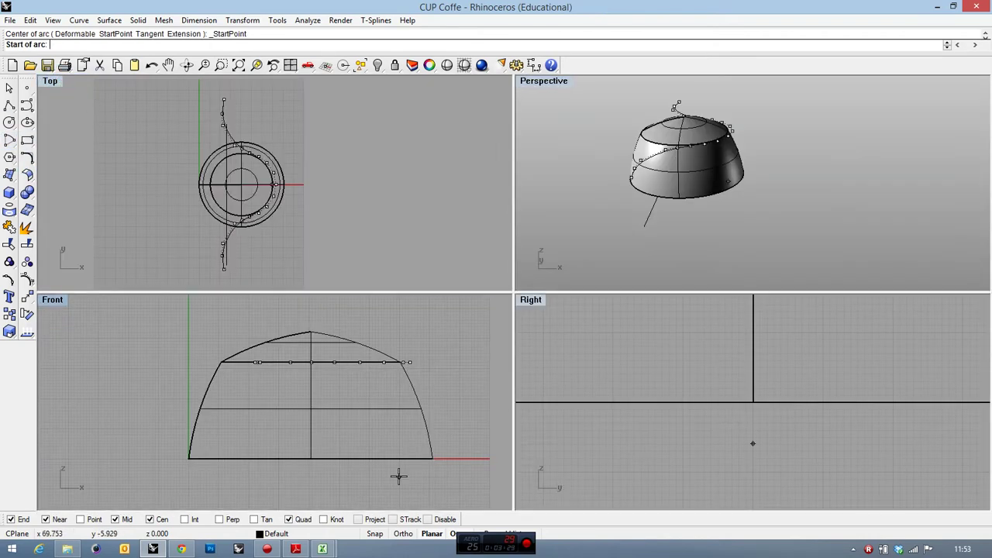
{"action": "right_click_drag", "start_coordinate": [630, 247], "coordinate": [610, 244]}
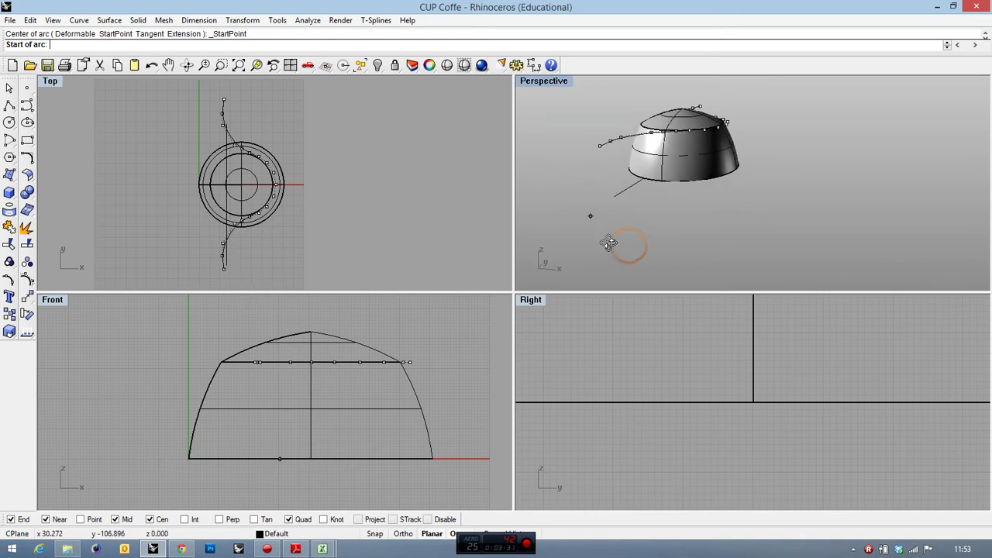
{"action": "left_click", "coordinate": [632, 186]}
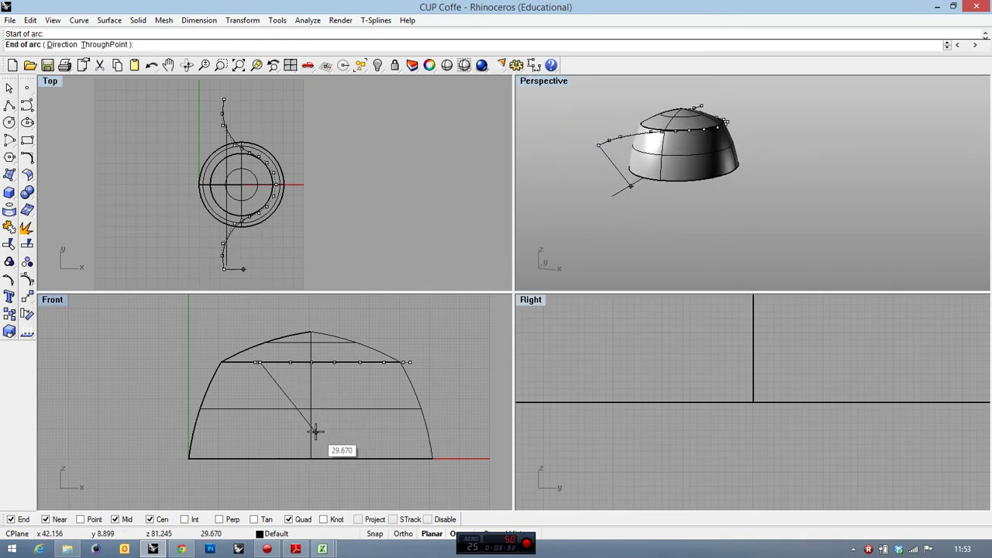
{"action": "left_click", "coordinate": [279, 440]}
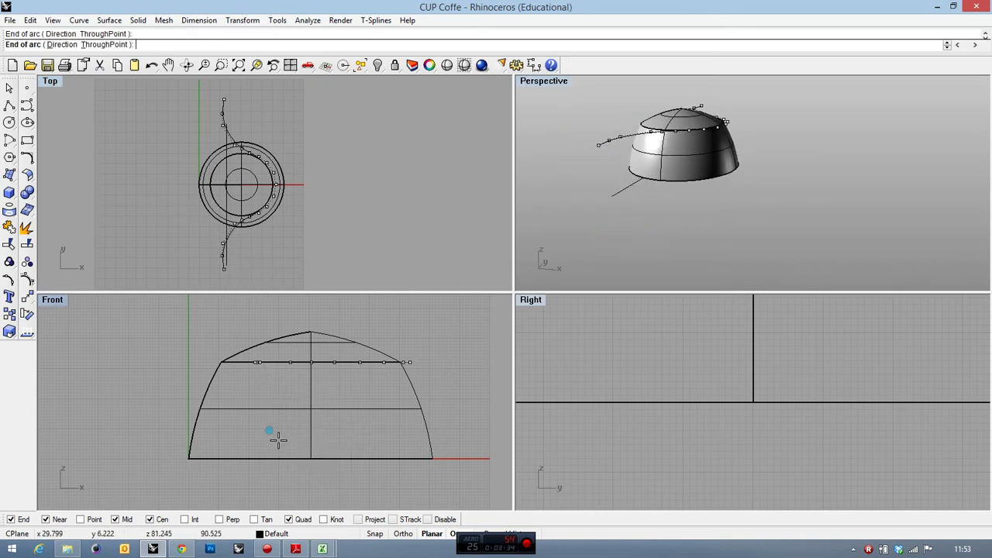
{"action": "left_click", "coordinate": [260, 401]}
{"action": "right_click_drag", "start_coordinate": [660, 188], "coordinate": [714, 179]}
Maximize the Perspective view and hide the curve's control points.
{"action": "double_click", "coordinate": [545, 81]}
{"action": "right_click_drag", "start_coordinate": [535, 166], "coordinate": [526, 174]}
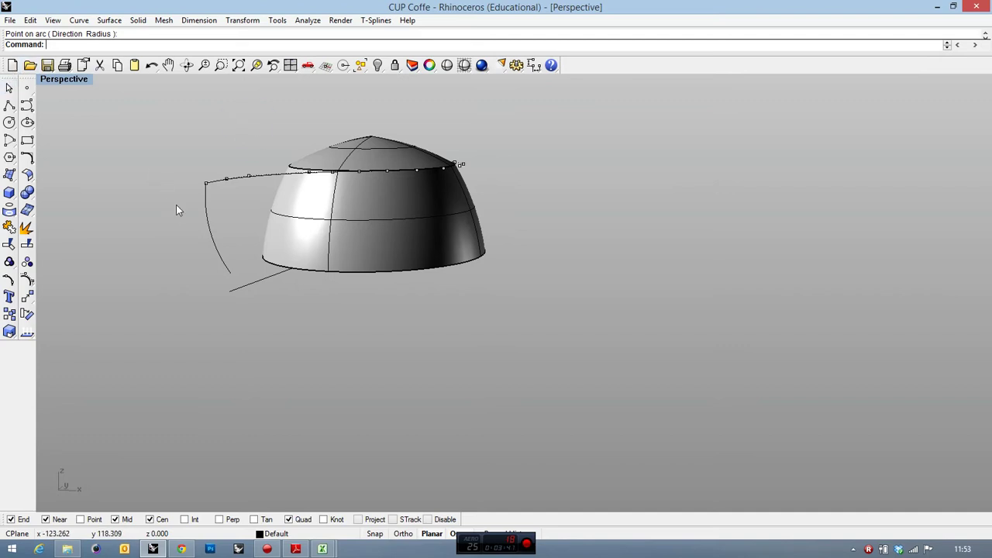
{"action": "left_click", "coordinate": [26, 277]}
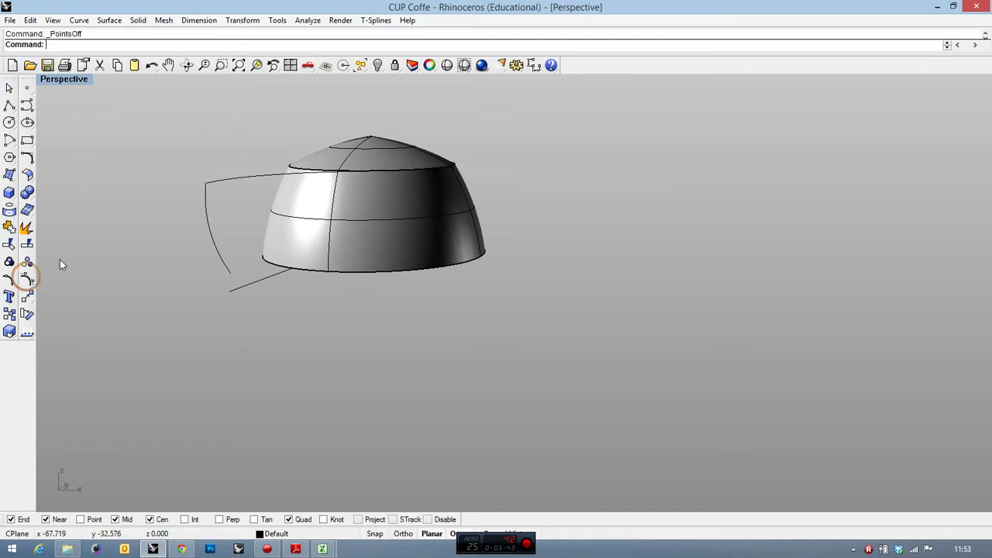
Sweep the arc along the wavy rail with Sweep 1 Rail, then inspect and select the new surface.
{"action": "left_click", "coordinate": [14, 179]}
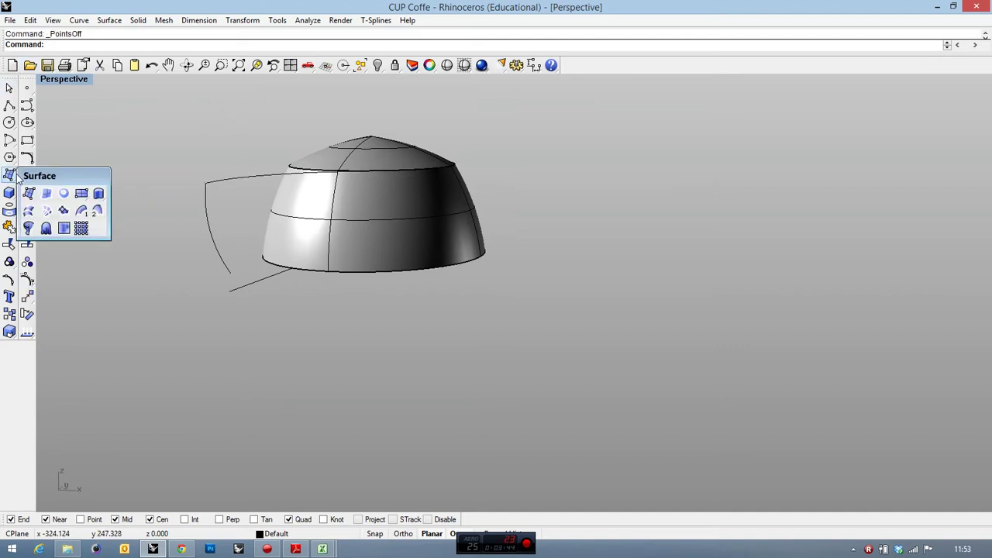
{"action": "left_click", "coordinate": [84, 211]}
{"action": "left_click", "coordinate": [252, 179]}
{"action": "left_click", "coordinate": [212, 235]}
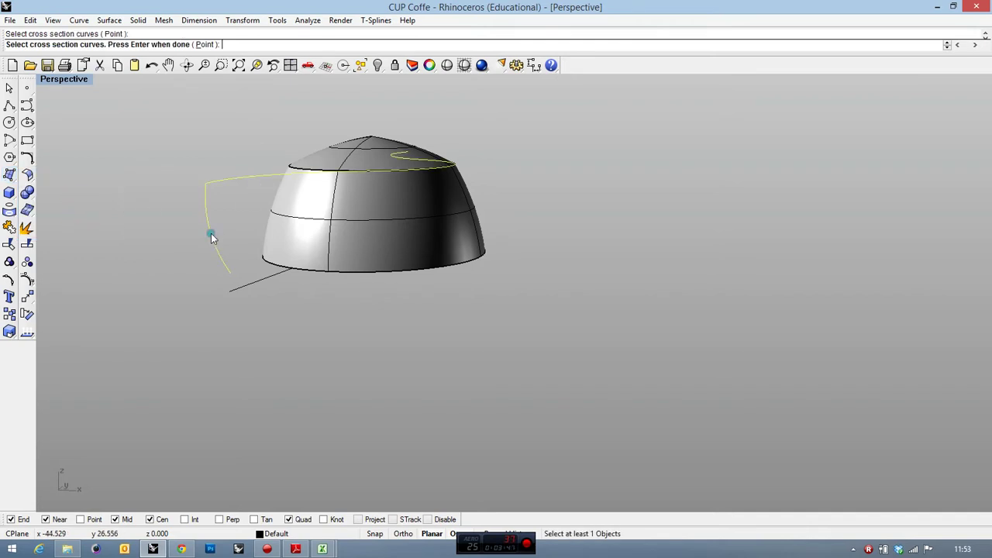
{"action": "key", "text": "Return"}
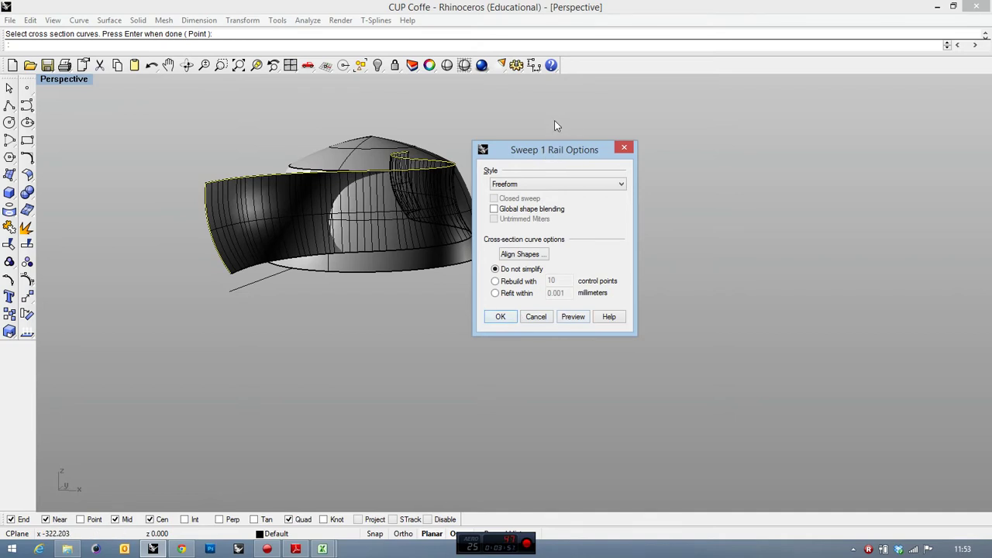
{"action": "right_click_drag", "start_coordinate": [555, 120], "coordinate": [467, 154]}
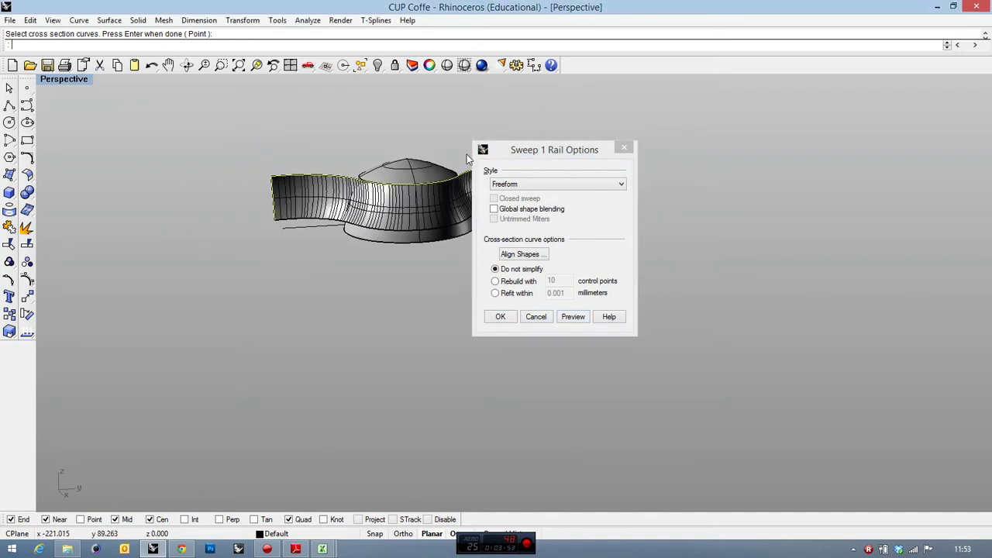
{"action": "left_click", "coordinate": [500, 316]}
{"action": "right_click_drag", "start_coordinate": [393, 320], "coordinate": [438, 302]}
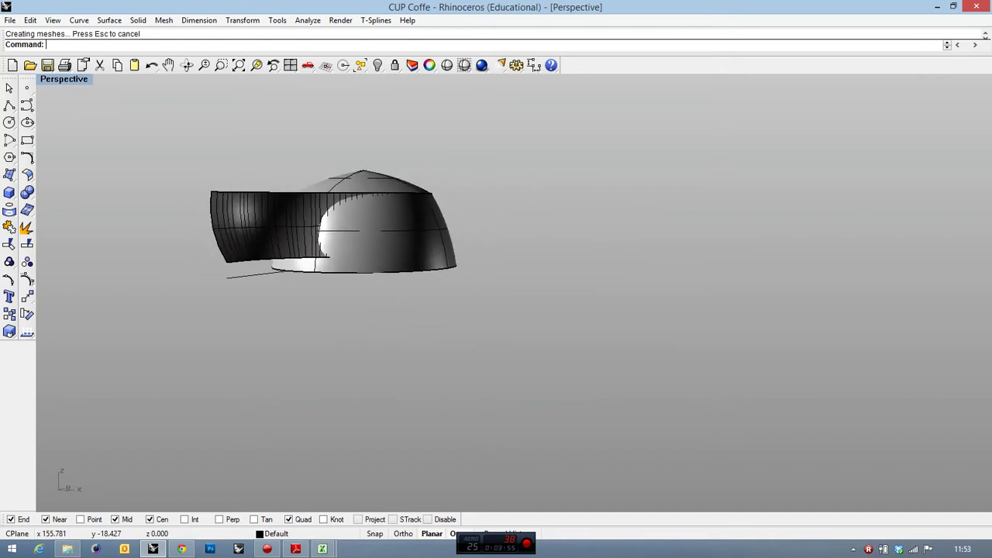
{"action": "right_click_drag", "start_coordinate": [536, 290], "coordinate": [551, 309]}
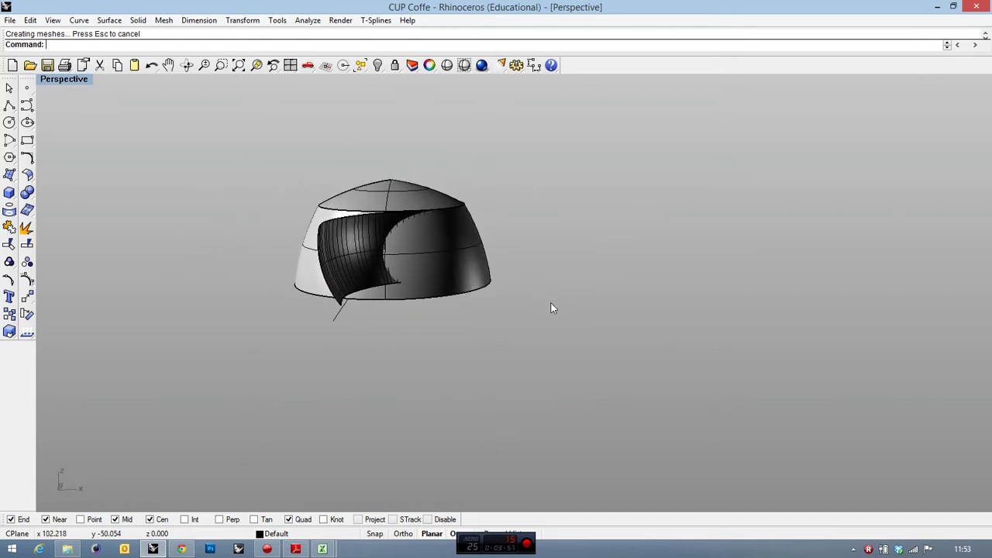
{"action": "left_click", "coordinate": [356, 239]}
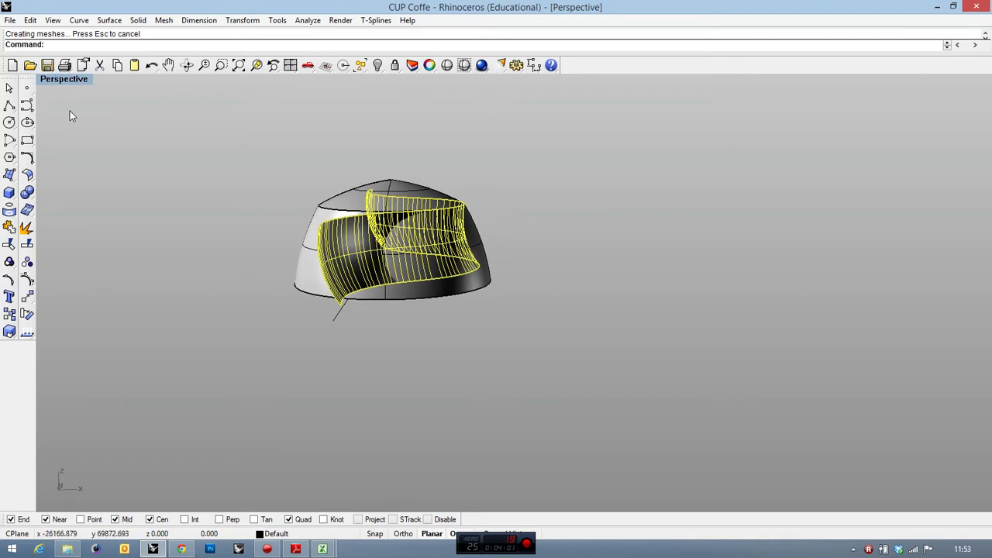
In the four-view layout, make a first rotated copy of the wavy surface in the Front view.
{"action": "double_click", "coordinate": [88, 80]}
{"action": "left_click", "coordinate": [590, 139]}
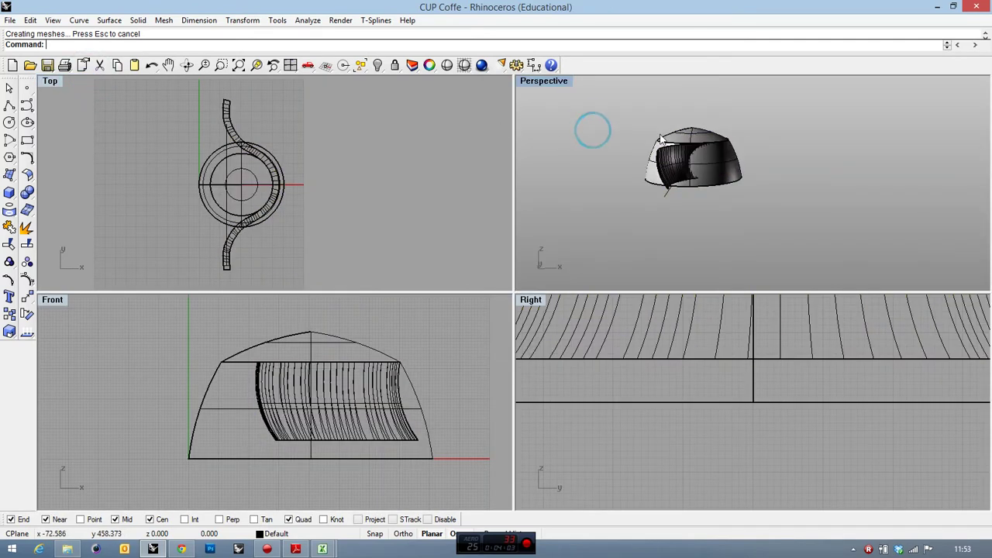
{"action": "scroll", "coordinate": [719, 175], "scroll_direction": "up", "scroll_amount": 5}
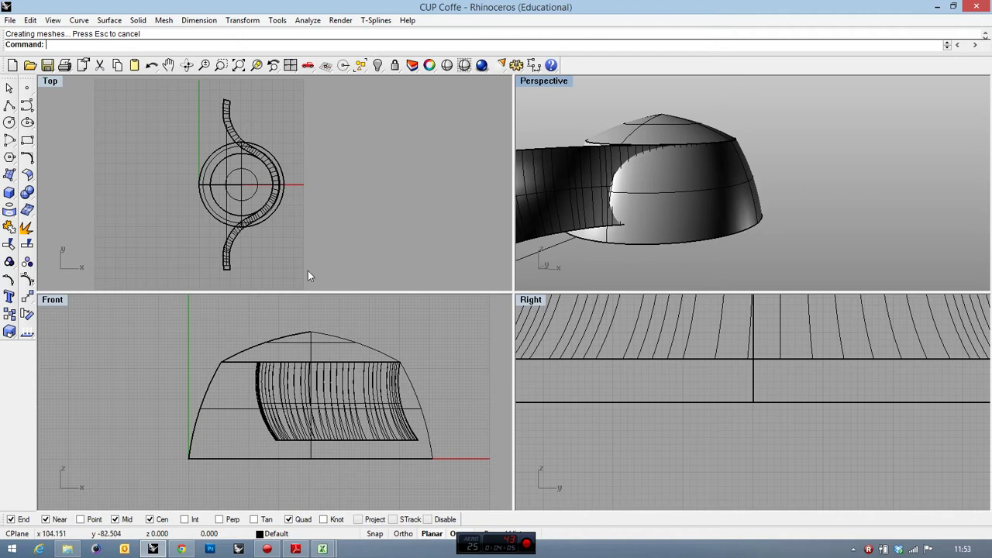
{"action": "left_click", "coordinate": [576, 193]}
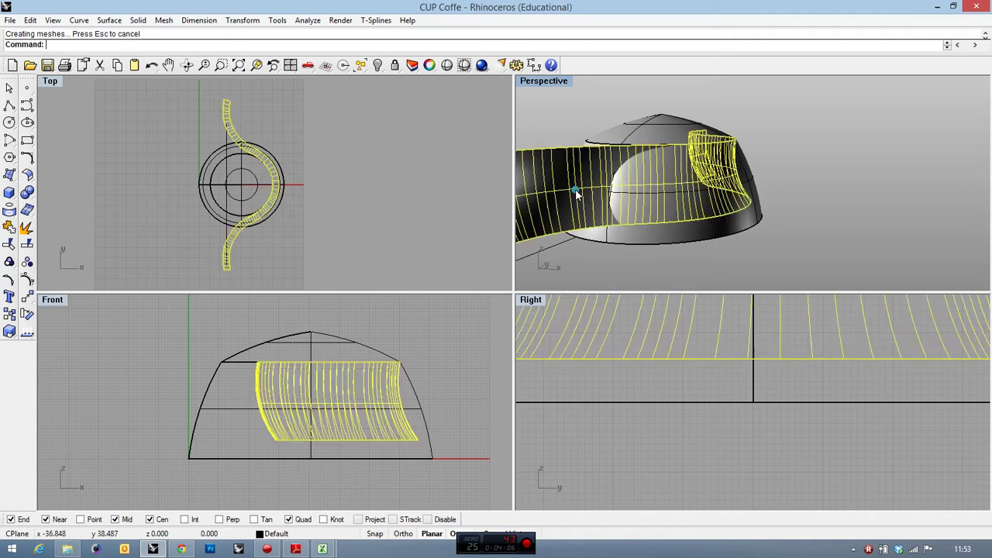
{"action": "left_click", "coordinate": [9, 332]}
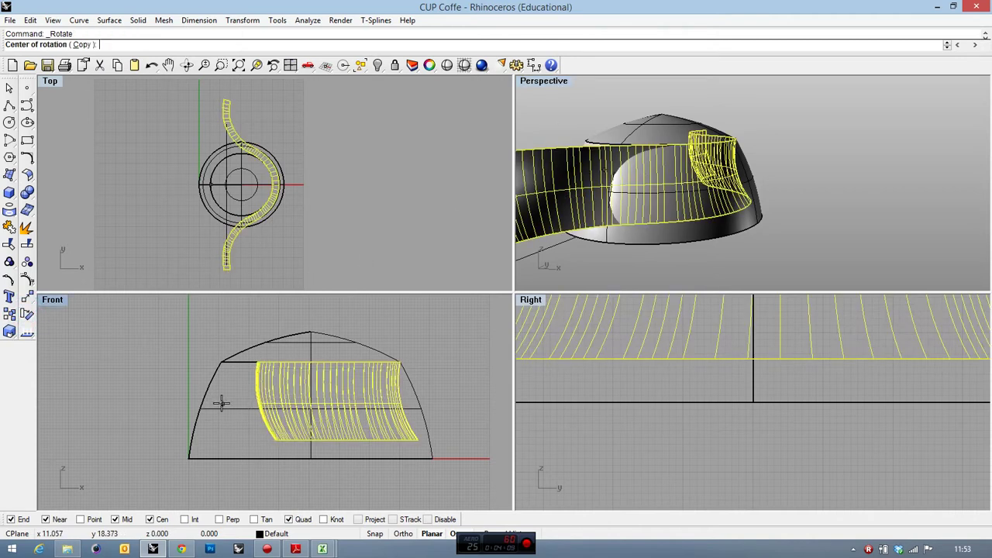
{"action": "left_click", "coordinate": [170, 391]}
{"action": "left_click", "coordinate": [113, 326]}
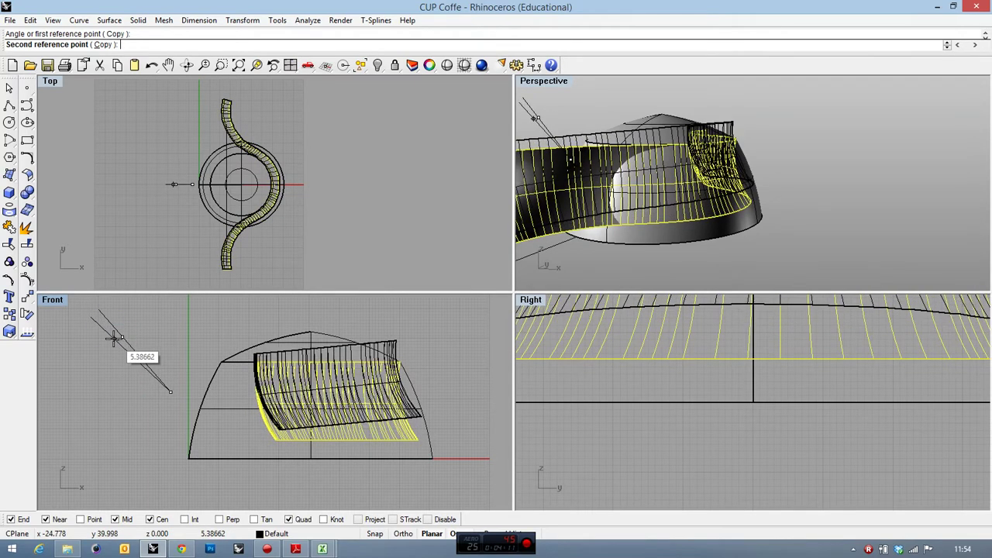
{"action": "left_click", "coordinate": [109, 341]}
Make a second rotated copy of the wavy surface, pivoting left of the cup.
{"action": "right_click_drag", "start_coordinate": [716, 225], "coordinate": [757, 205]}
{"action": "key", "text": "Escape"}
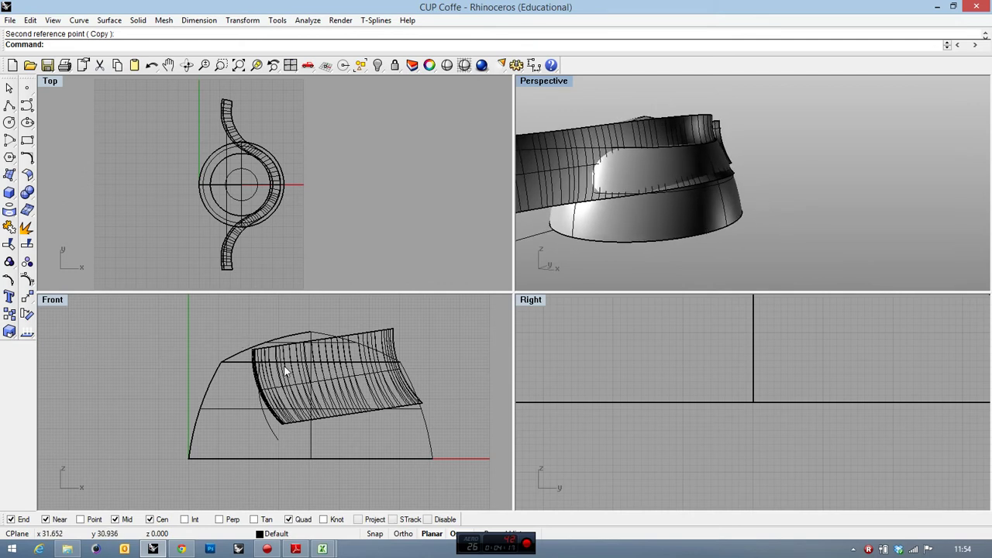
{"action": "left_click", "coordinate": [262, 375]}
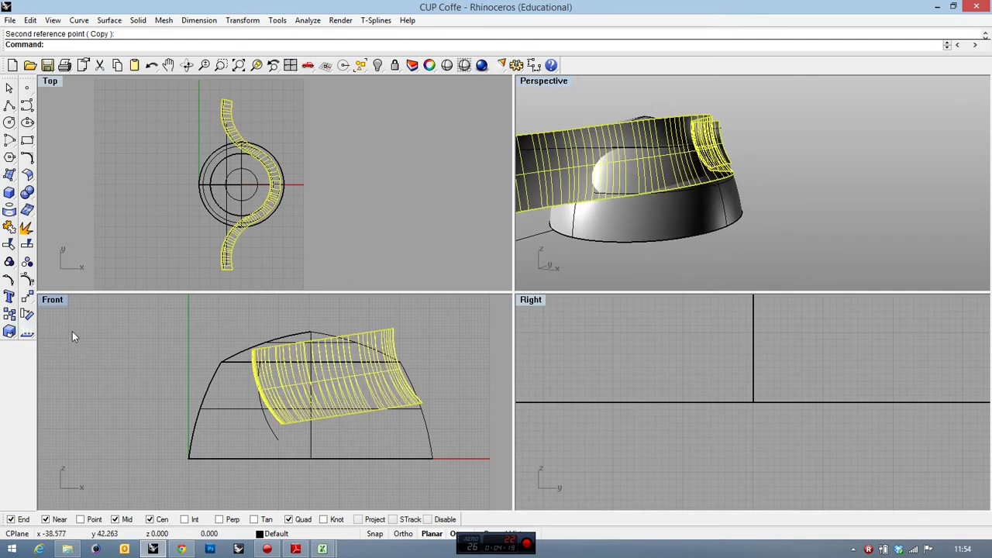
{"action": "left_click", "coordinate": [27, 314]}
{"action": "left_click", "coordinate": [164, 363]}
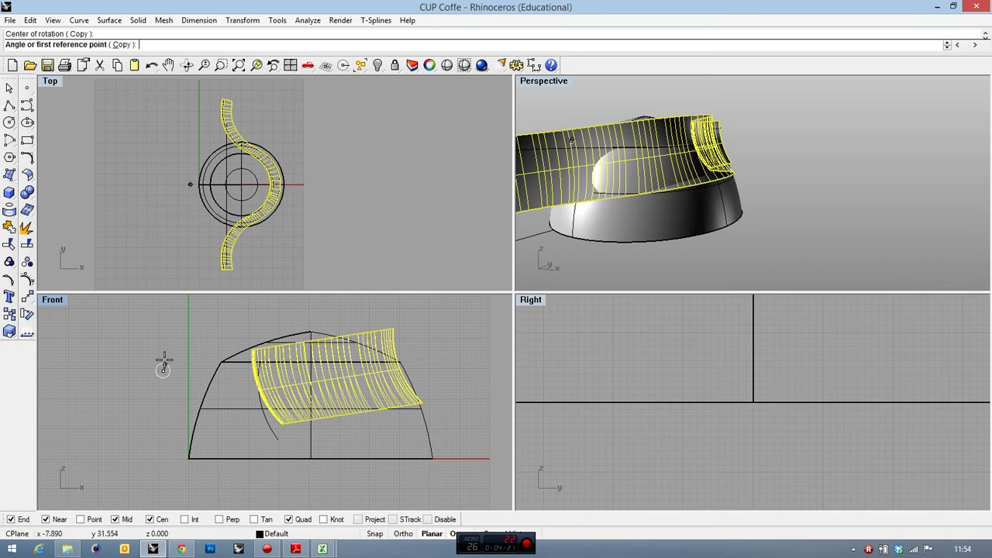
{"action": "left_click", "coordinate": [113, 336]}
{"action": "left_click", "coordinate": [115, 343]}
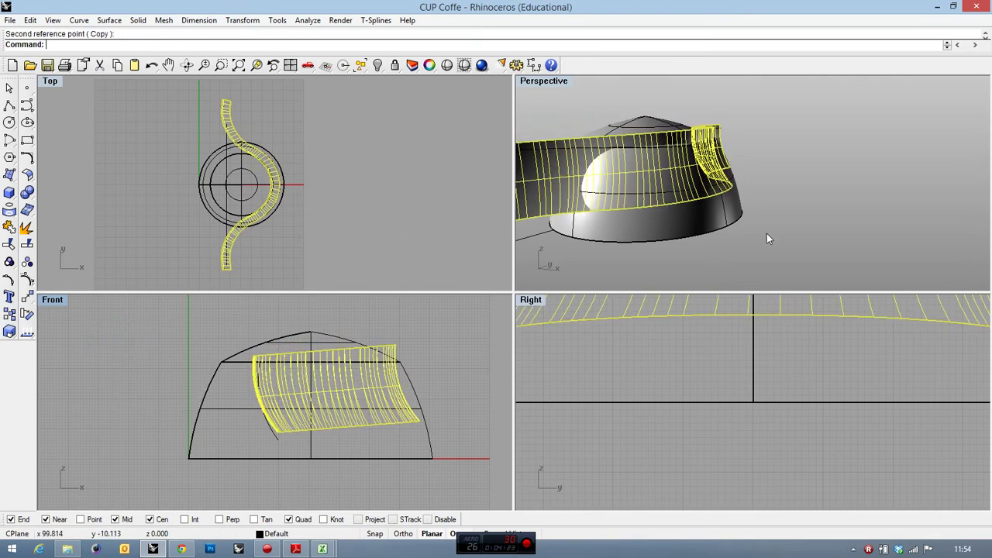
{"action": "key", "text": "Escape"}
Maximize the Perspective view, orbit to face the ribbon, and bring up the Surface Tools flyout.
{"action": "right_click_drag", "start_coordinate": [766, 239], "coordinate": [585, 113]}
{"action": "double_click", "coordinate": [552, 80]}
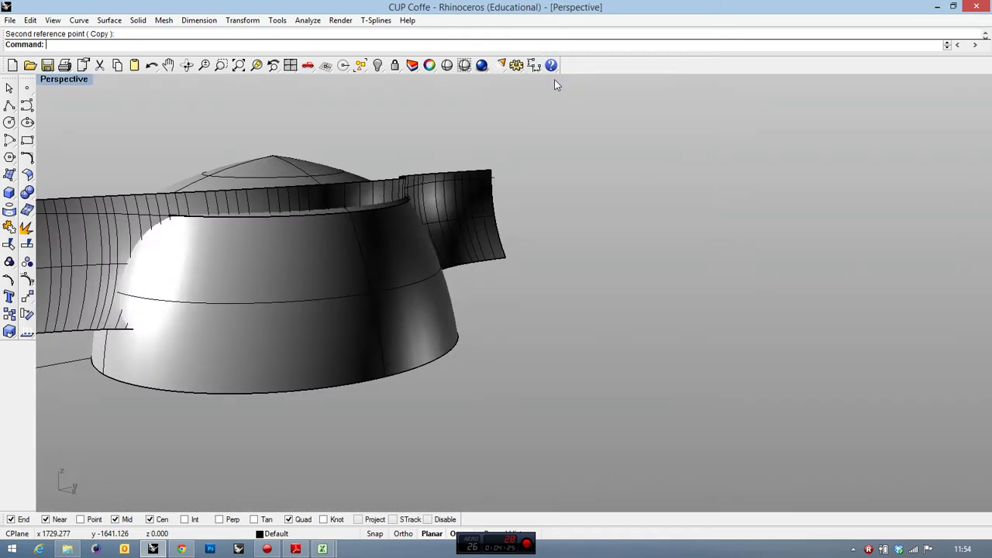
{"action": "right_click_drag", "start_coordinate": [505, 163], "coordinate": [519, 250]}
{"action": "scroll", "coordinate": [451, 335], "scroll_direction": "up", "scroll_amount": 3}
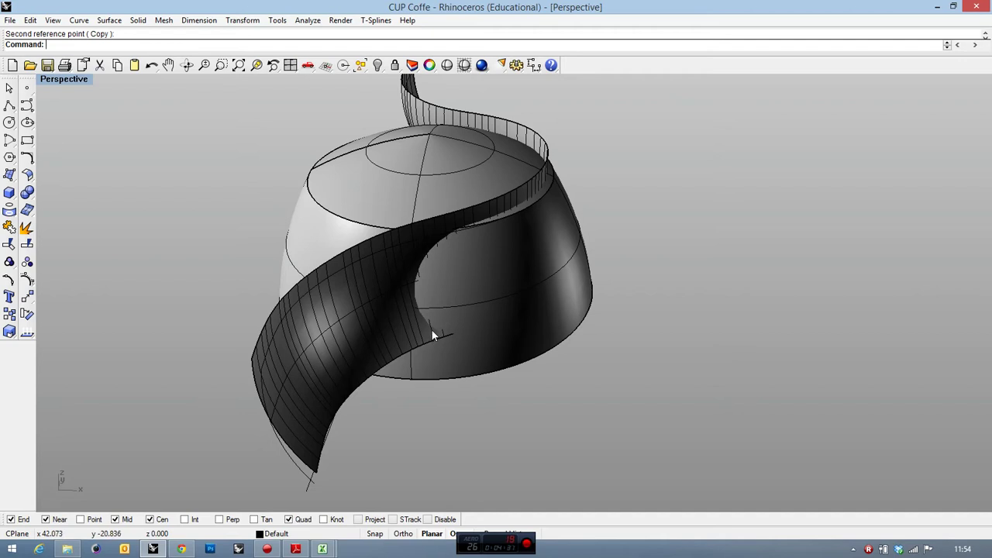
{"action": "left_click", "coordinate": [579, 306]}
{"action": "left_click", "coordinate": [616, 317]}
{"action": "right_click_drag", "start_coordinate": [616, 318], "coordinate": [397, 337]}
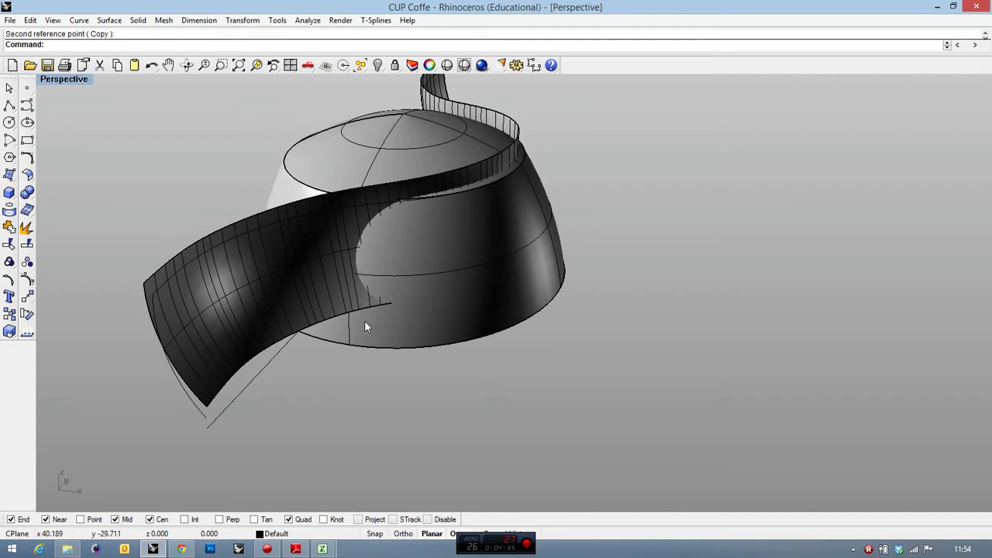
{"action": "left_click", "coordinate": [28, 175]}
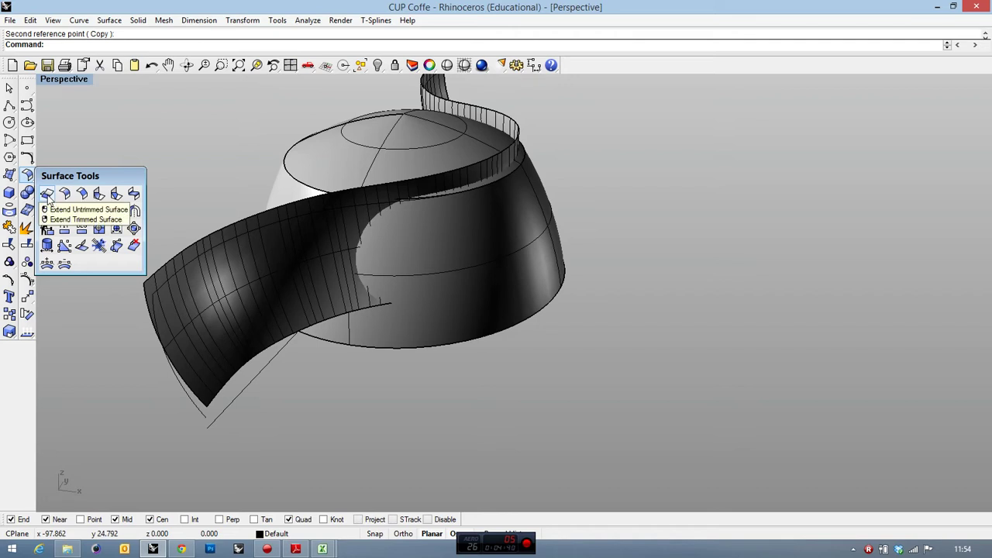
Extend the ribbon's lower edge with Extend Untrimmed Surface using the default factor.
{"action": "left_click", "coordinate": [47, 197]}
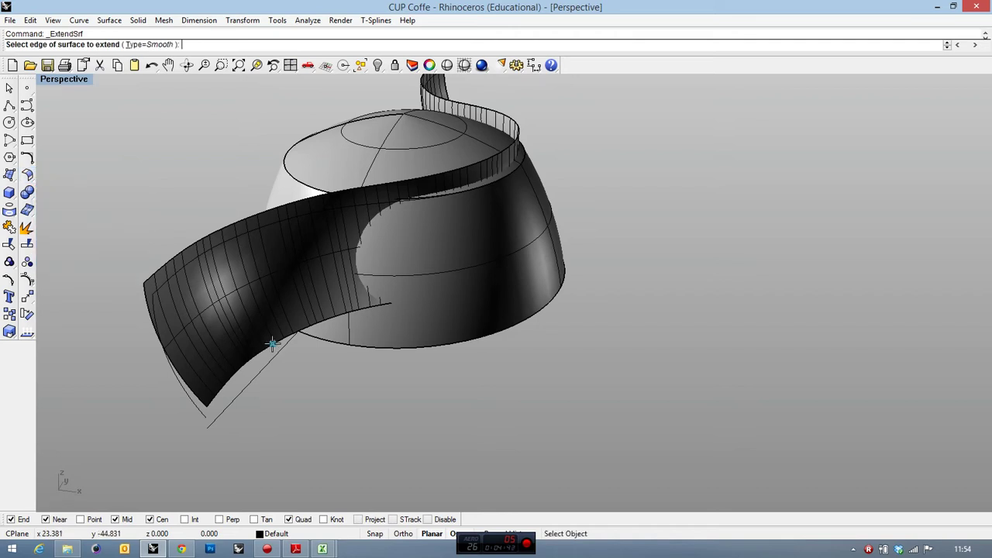
{"action": "left_click", "coordinate": [276, 347]}
{"action": "key", "text": "Return"}
{"action": "key", "text": "Return"}
{"action": "left_click", "coordinate": [273, 347]}
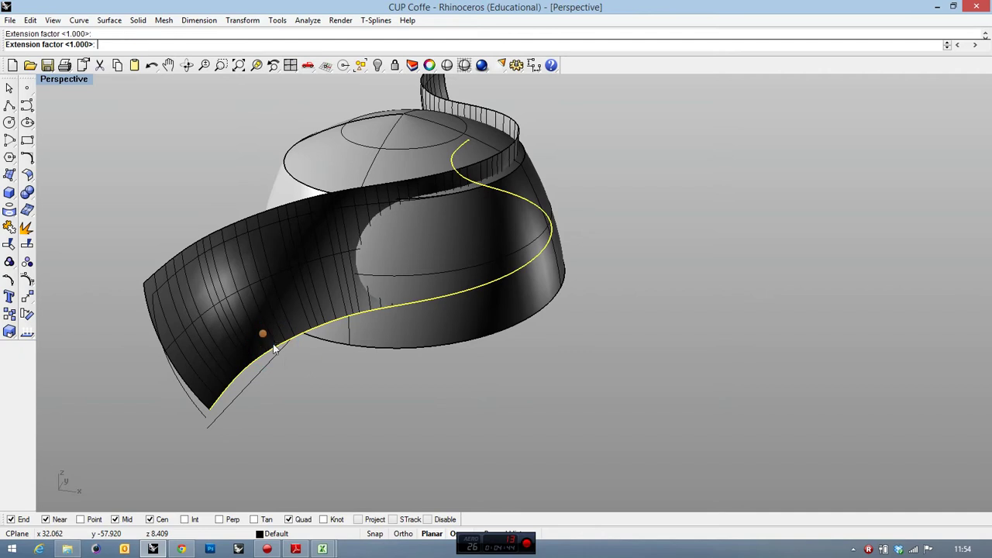
{"action": "key", "text": "Return"}
Extend the ribbon's lower edges by factor 10, then orbit and select the flared ribbon.
{"action": "key", "text": "Return"}
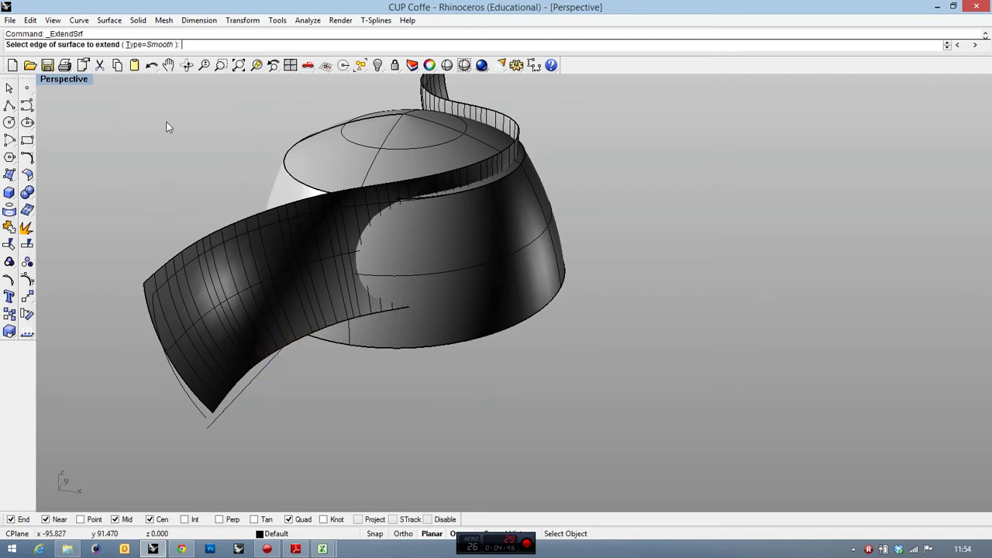
{"action": "key", "text": "Return"}
{"action": "key", "text": "Return"}
{"action": "type", "text": "10"}
{"action": "key", "text": "Return"}
{"action": "left_click", "coordinate": [250, 367]}
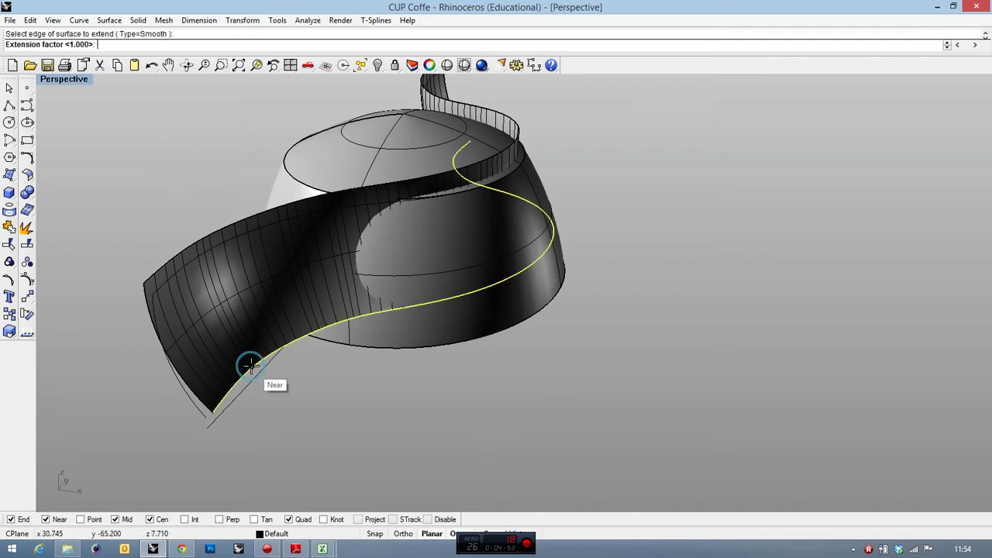
{"action": "key", "text": "Return"}
{"action": "key", "text": "Return"}
{"action": "left_click", "coordinate": [256, 370]}
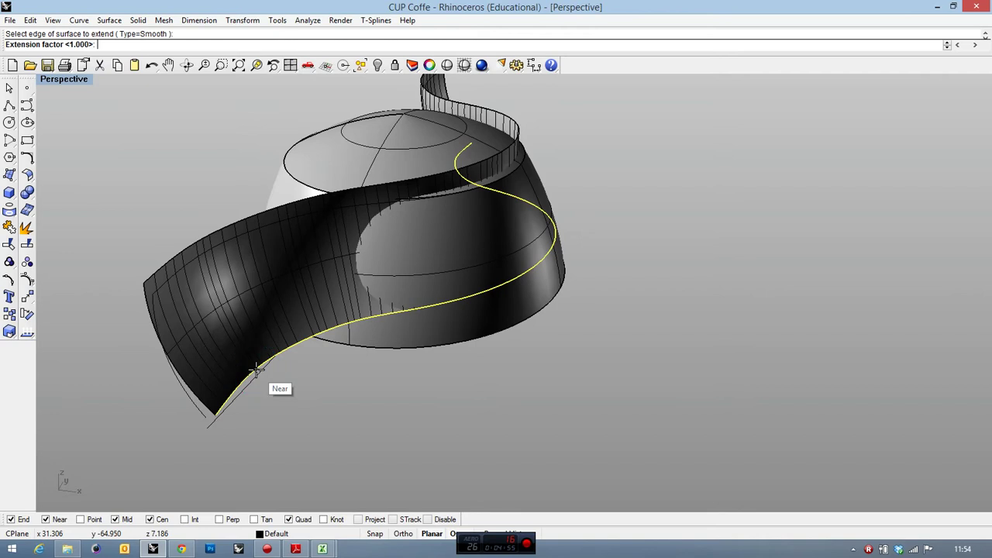
{"action": "key", "text": "Return"}
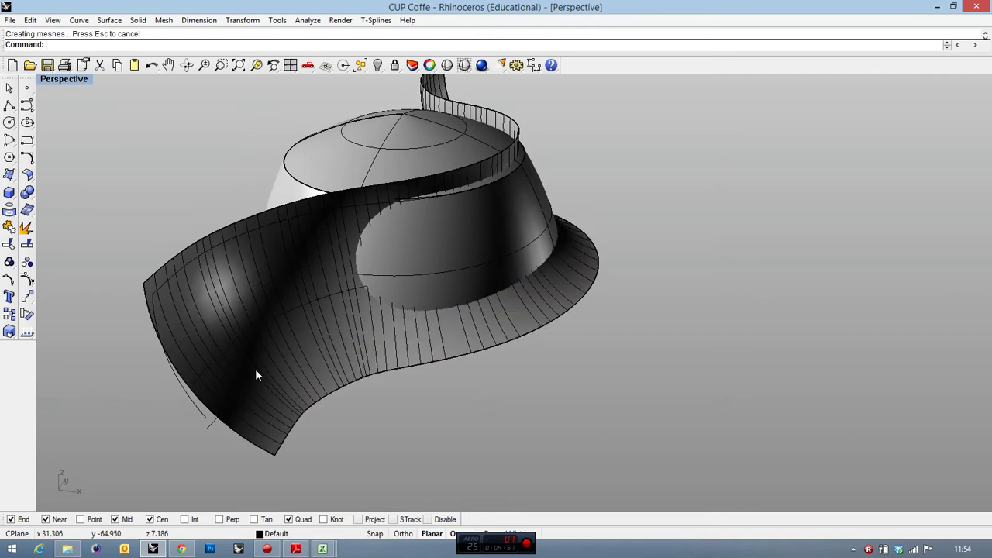
{"action": "right_click_drag", "start_coordinate": [467, 239], "coordinate": [310, 178]}
{"action": "left_click", "coordinate": [10, 89]}
{"action": "right_click_drag", "start_coordinate": [105, 145], "coordinate": [352, 163]}
{"action": "left_click", "coordinate": [339, 287]}
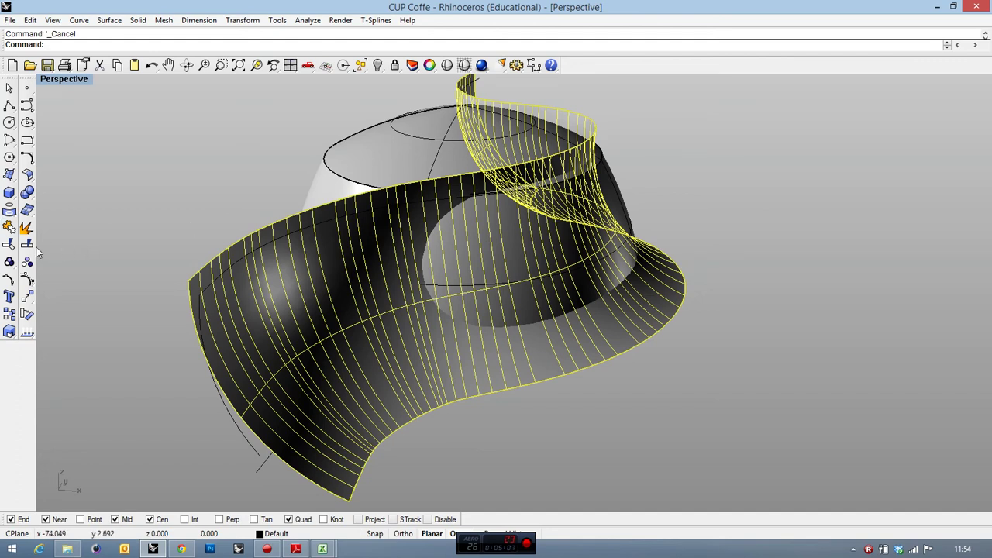
Trim the cup body with the ribbon and cut away the ribbon's excess using the cup.
{"action": "left_click", "coordinate": [7, 246]}
{"action": "right_click_drag", "start_coordinate": [547, 253], "coordinate": [656, 195]}
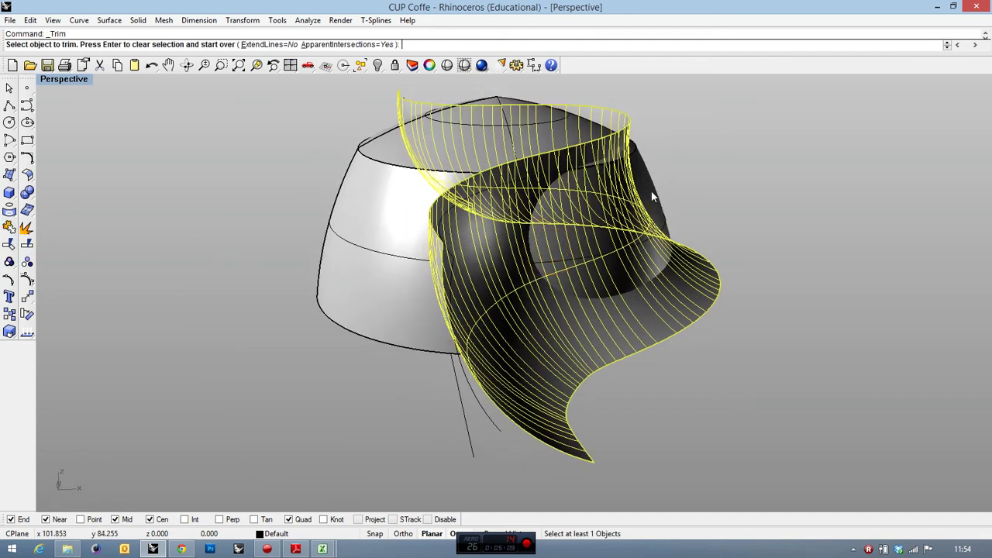
{"action": "left_click", "coordinate": [656, 192]}
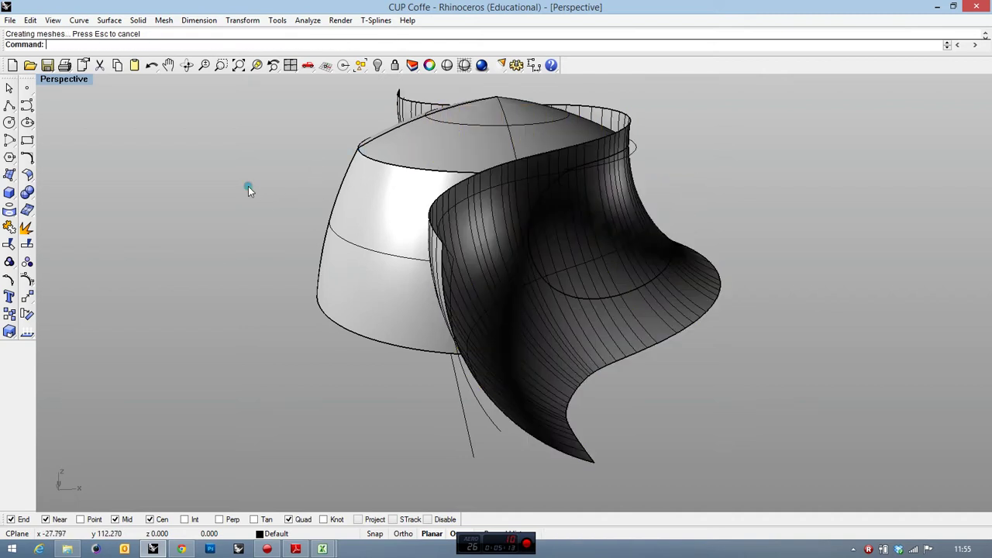
{"action": "left_click", "coordinate": [341, 186]}
{"action": "left_click", "coordinate": [536, 399]}
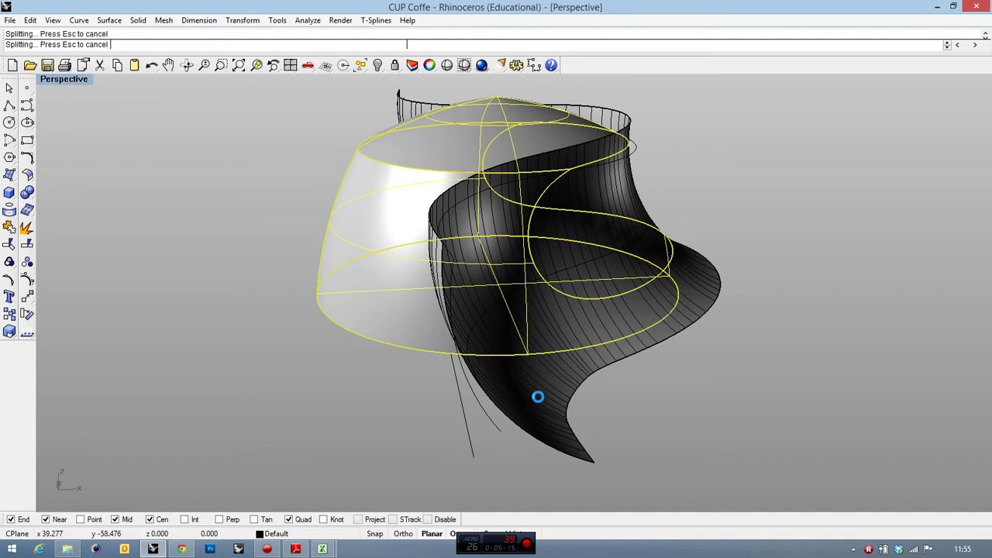
{"action": "right_click_drag", "start_coordinate": [736, 291], "coordinate": [420, 206]}
{"action": "right_click", "coordinate": [709, 259]}
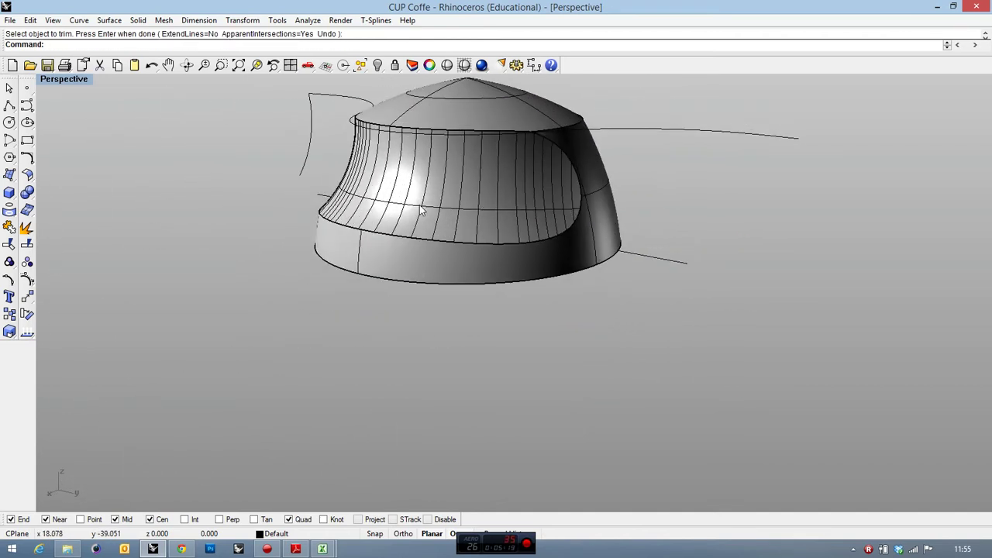
{"action": "right_click_drag", "start_coordinate": [369, 228], "coordinate": [597, 243]}
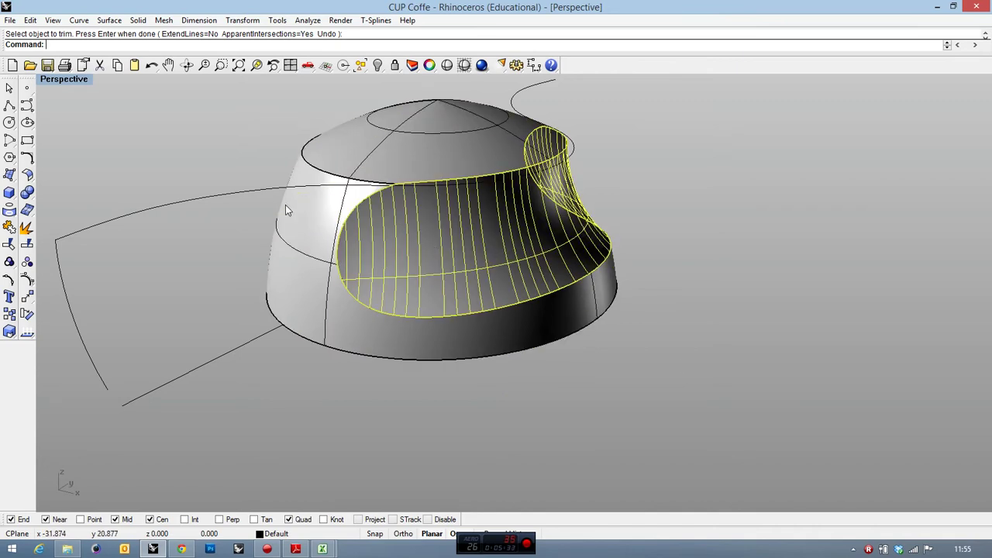
Join the trimmed cup pieces into a single body.
{"action": "key", "text": "Escape"}
{"action": "left_click_drag", "start_coordinate": [657, 370], "coordinate": [129, 166]}
{"action": "left_click", "coordinate": [10, 226]}
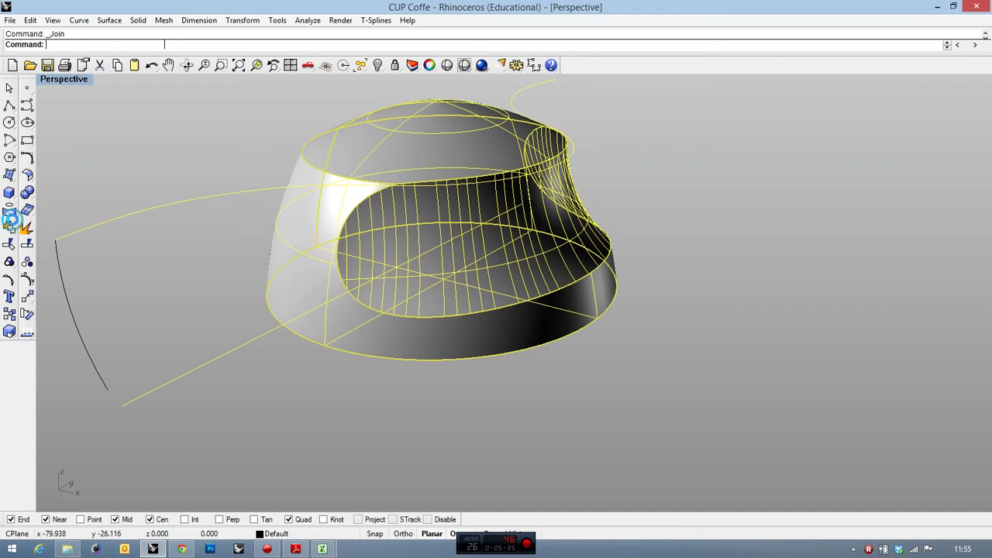
{"action": "left_click", "coordinate": [150, 171]}
{"action": "left_click", "coordinate": [356, 128]}
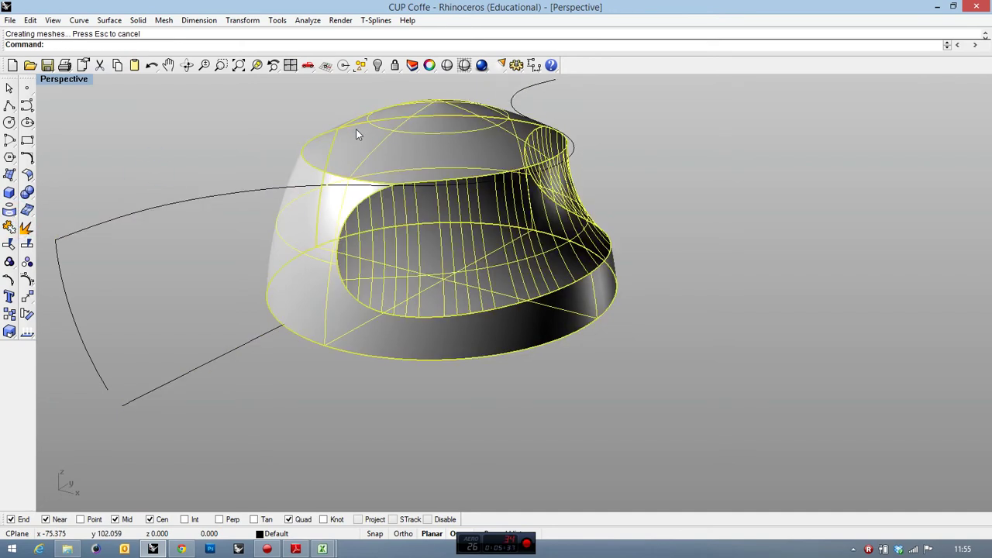
Select the cup body and hide it, leaving only the rail, arc and straight curves.
{"action": "right_click_drag", "start_coordinate": [542, 344], "coordinate": [600, 260]}
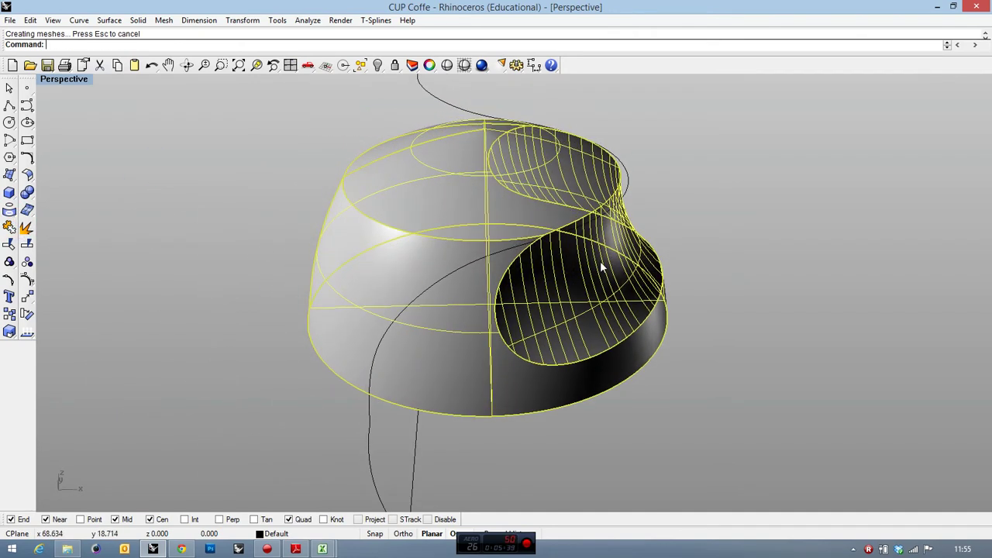
{"action": "left_click", "coordinate": [726, 234]}
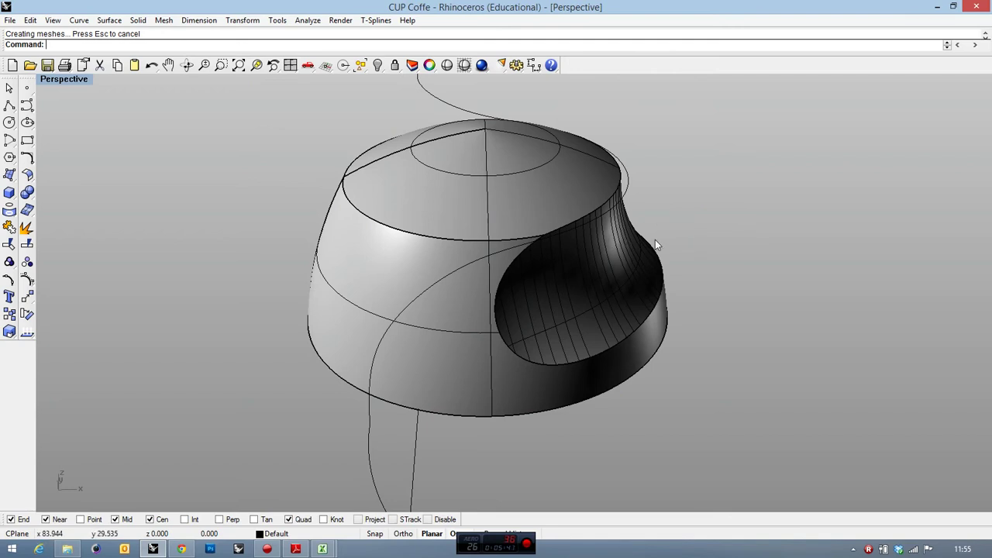
{"action": "left_click", "coordinate": [618, 256]}
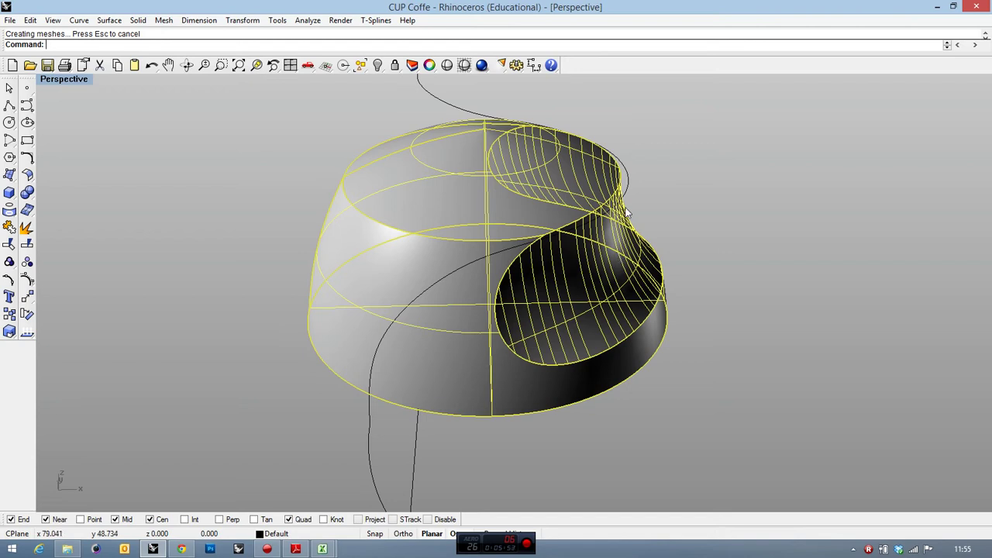
{"action": "right_click_drag", "start_coordinate": [739, 200], "coordinate": [517, 207]}
{"action": "left_click", "coordinate": [377, 65]}
{"action": "right_click_drag", "start_coordinate": [374, 116], "coordinate": [397, 184]}
{"action": "left_click", "coordinate": [468, 164]}
{"action": "left_click", "coordinate": [396, 191]}
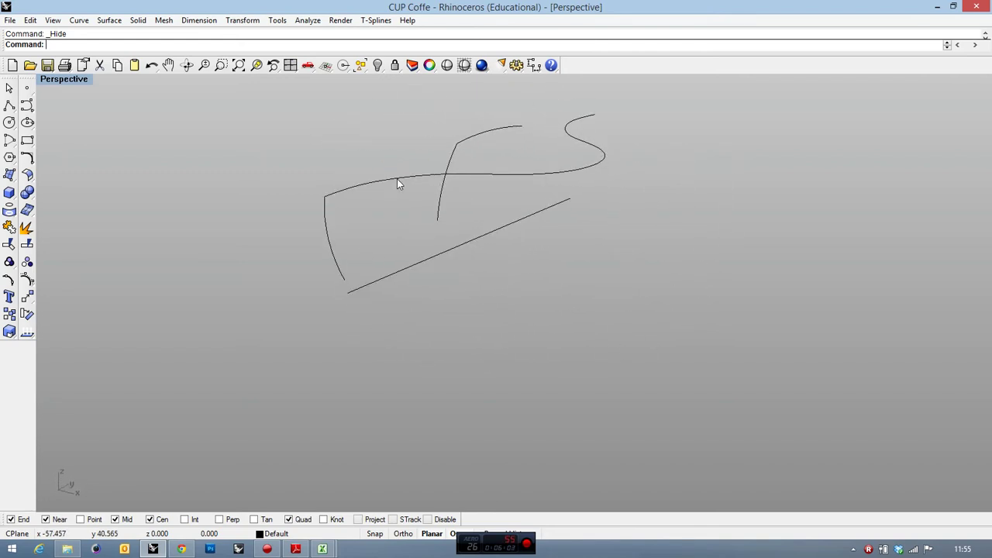
Sweep the left arc along the long S-curve into a new ribbon, then restore four viewports.
{"action": "left_click", "coordinate": [10, 174]}
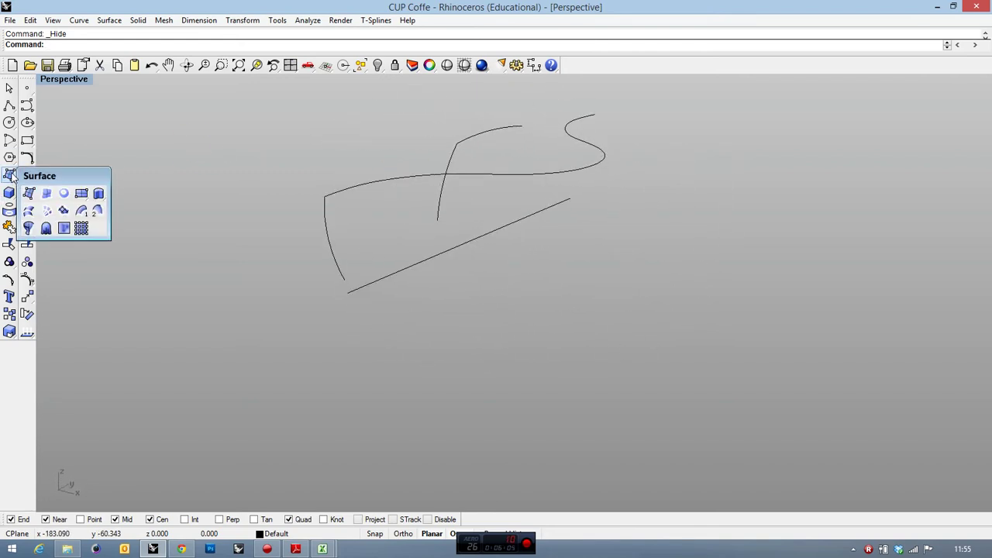
{"action": "left_click", "coordinate": [82, 210]}
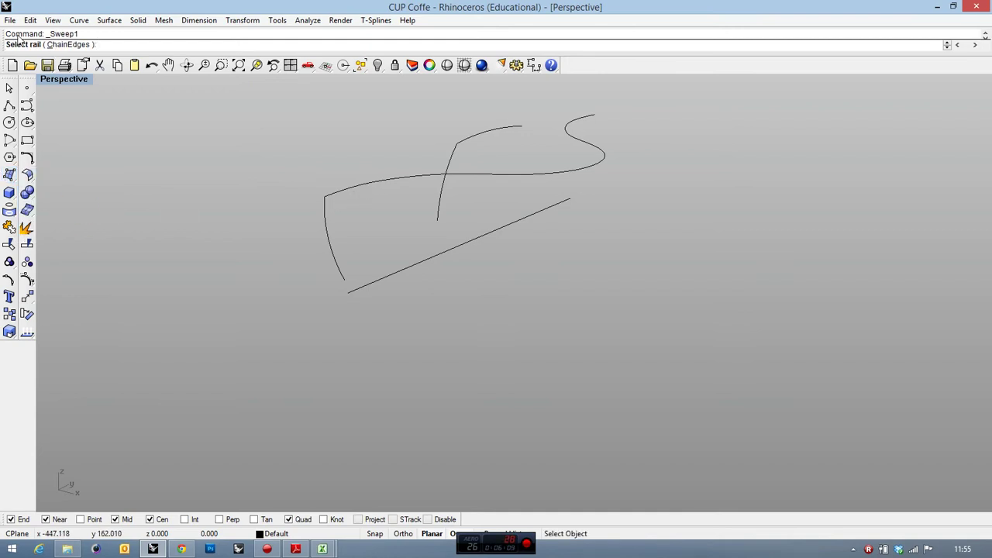
{"action": "left_click", "coordinate": [343, 192]}
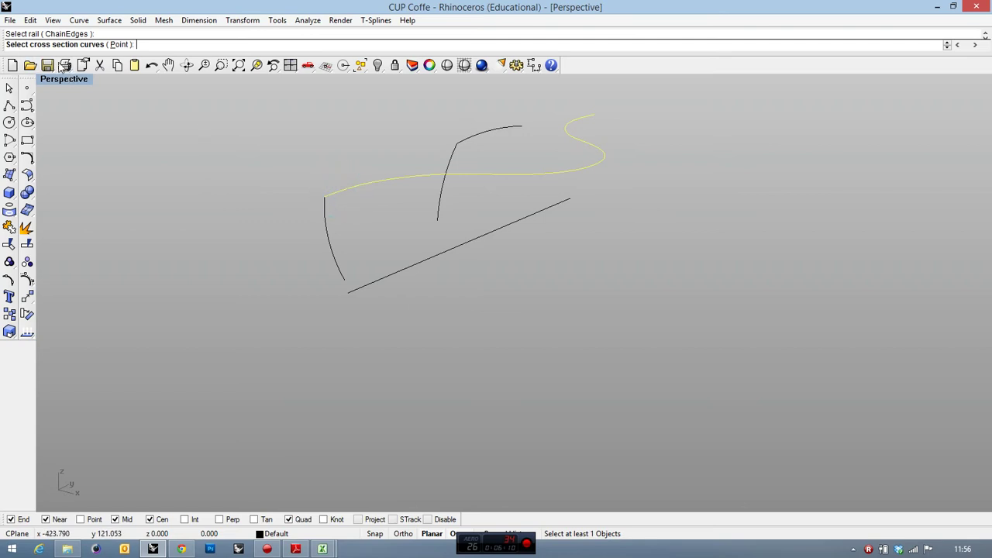
{"action": "left_click", "coordinate": [333, 260]}
{"action": "right_click", "coordinate": [449, 280]}
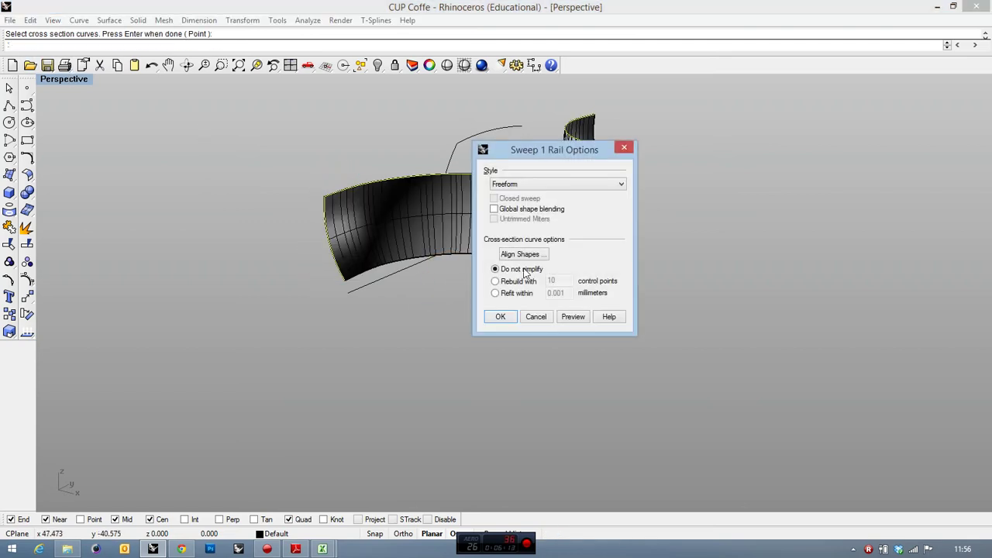
{"action": "left_click", "coordinate": [501, 318]}
{"action": "right_click_drag", "start_coordinate": [608, 249], "coordinate": [729, 224]}
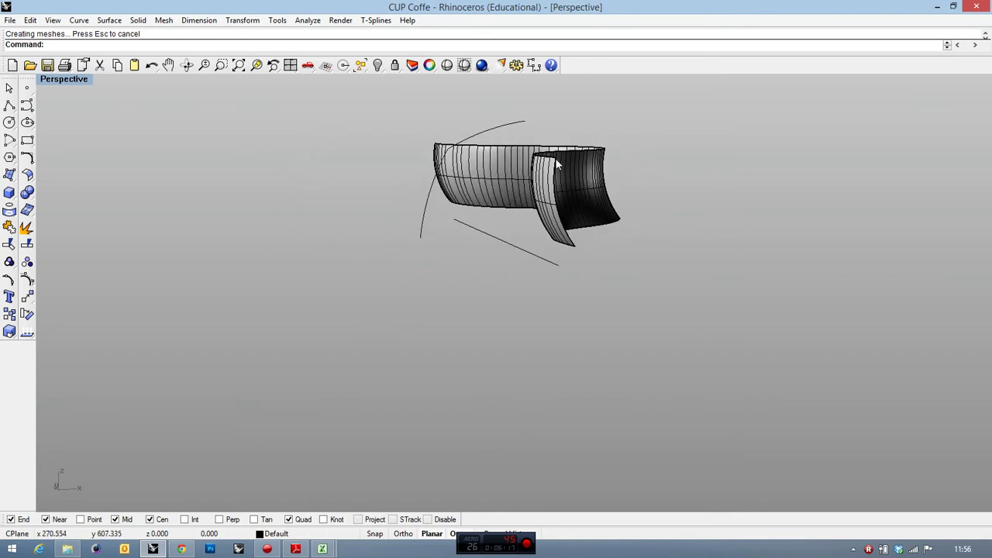
{"action": "double_click", "coordinate": [56, 80]}
Draw a box by placing two base corners and a height.
{"action": "left_click", "coordinate": [12, 198]}
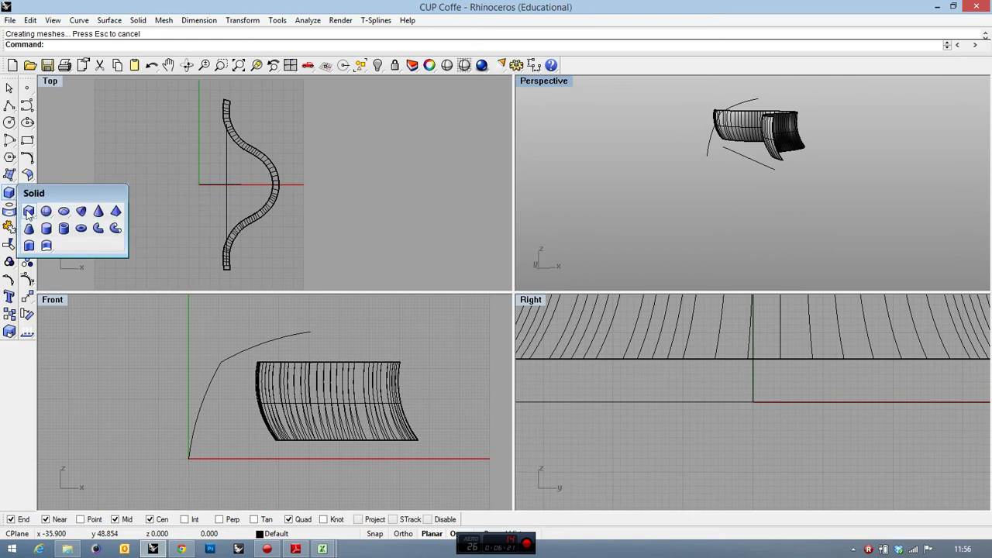
{"action": "left_click", "coordinate": [28, 211]}
{"action": "left_click", "coordinate": [238, 379]}
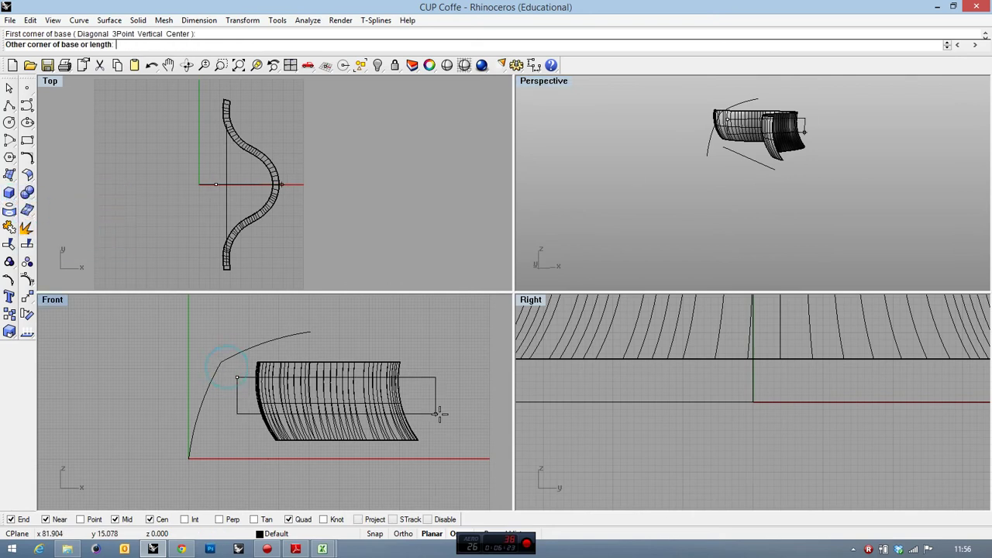
{"action": "left_click", "coordinate": [460, 428]}
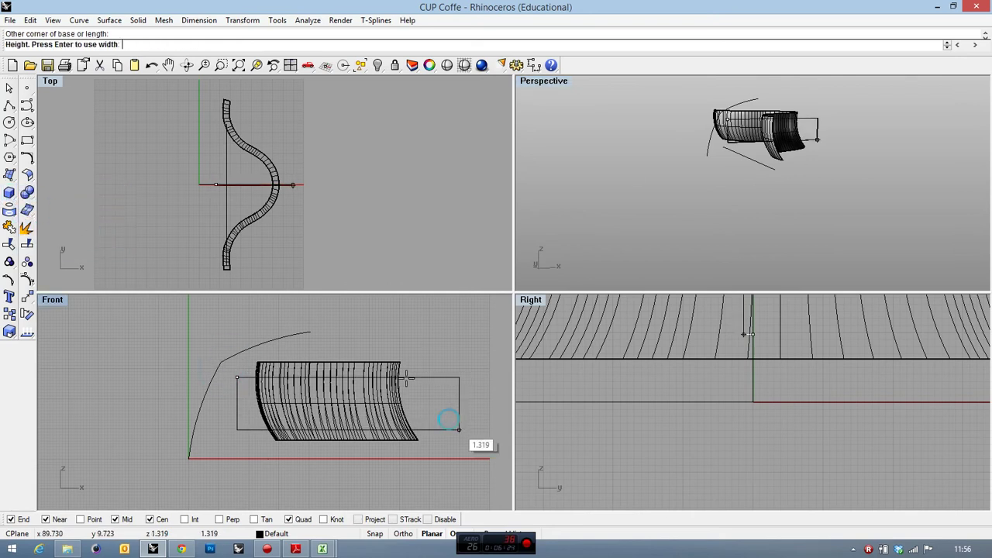
{"action": "left_click", "coordinate": [327, 128]}
Move the box from its midpoint to the origin (00) and maximize the Perspective view.
{"action": "left_click", "coordinate": [293, 152]}
{"action": "left_click", "coordinate": [27, 297]}
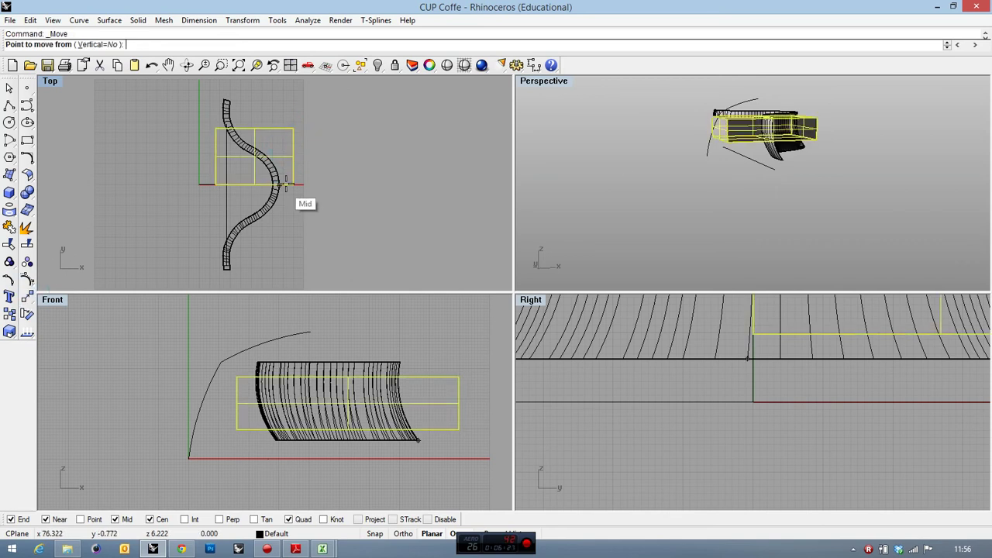
{"action": "left_click", "coordinate": [295, 158]}
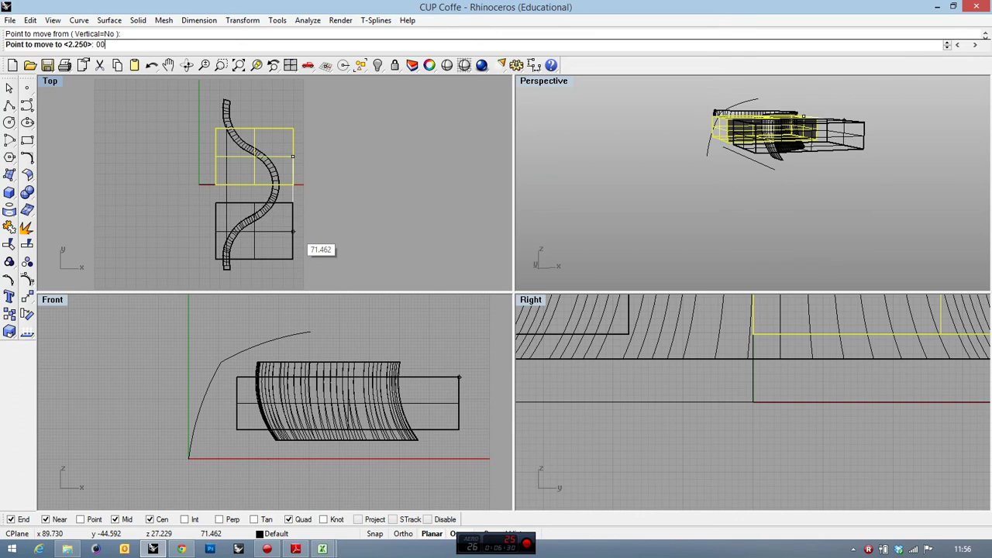
{"action": "type", "text": "00"}
{"action": "key", "text": "Return"}
{"action": "double_click", "coordinate": [547, 81]}
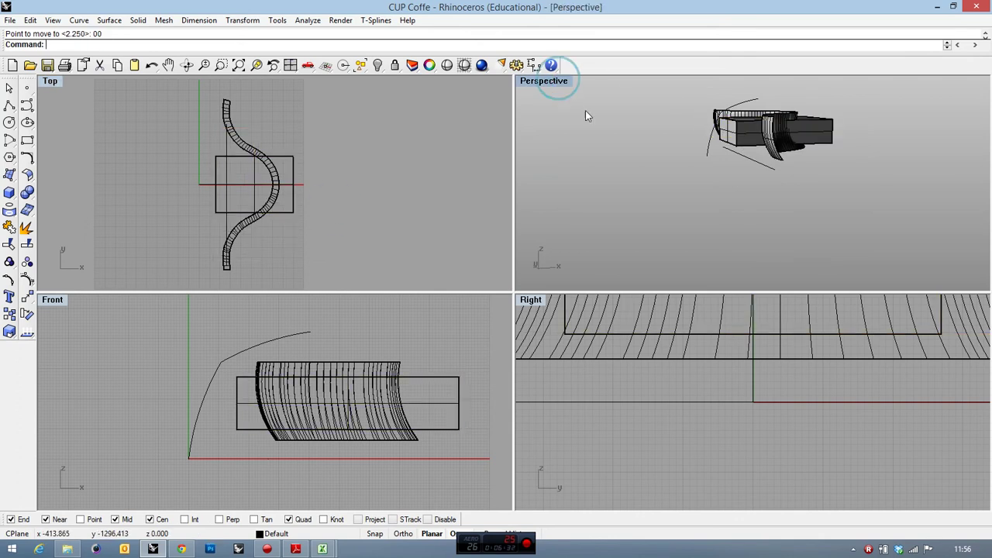
{"action": "right_click_drag", "start_coordinate": [587, 111], "coordinate": [391, 233]}
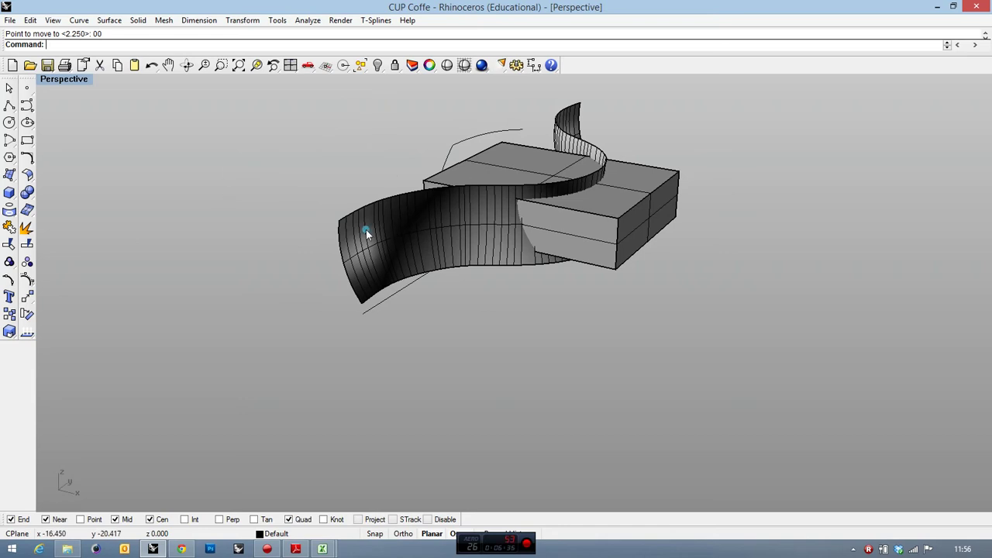
Split the box with the wavy swept surface and discard the unwanted piece.
{"action": "left_click", "coordinate": [366, 230]}
{"action": "left_click", "coordinate": [9, 244]}
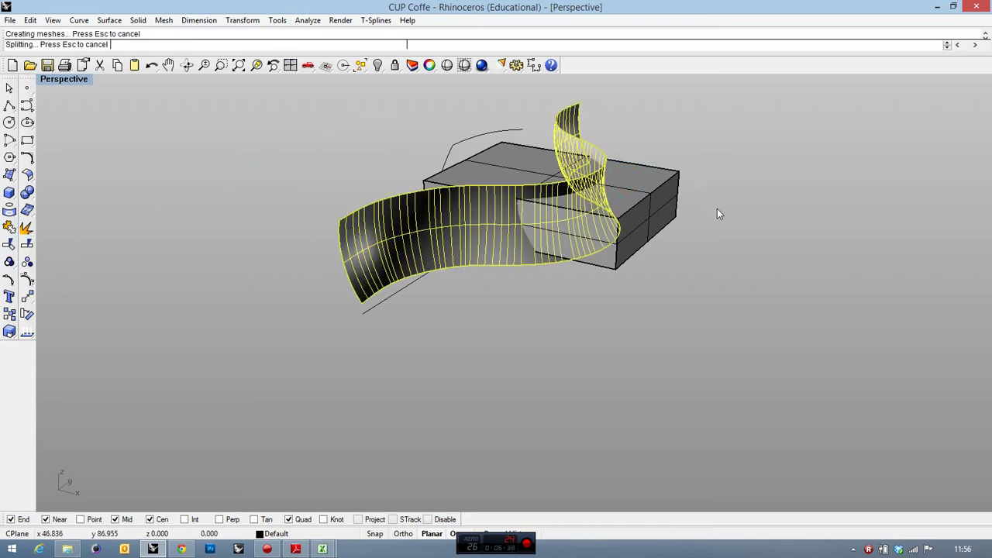
{"action": "key", "text": "Return"}
{"action": "key", "text": "Escape"}
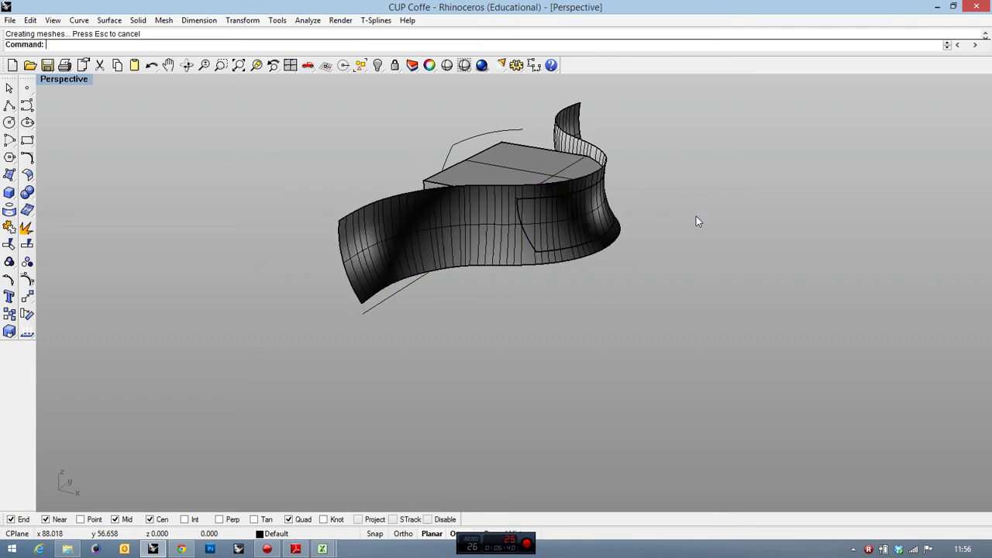
Trim the wavy surface using the box as cutter, removing the part outside it.
{"action": "right_click", "coordinate": [522, 152]}
{"action": "left_click", "coordinate": [522, 155]}
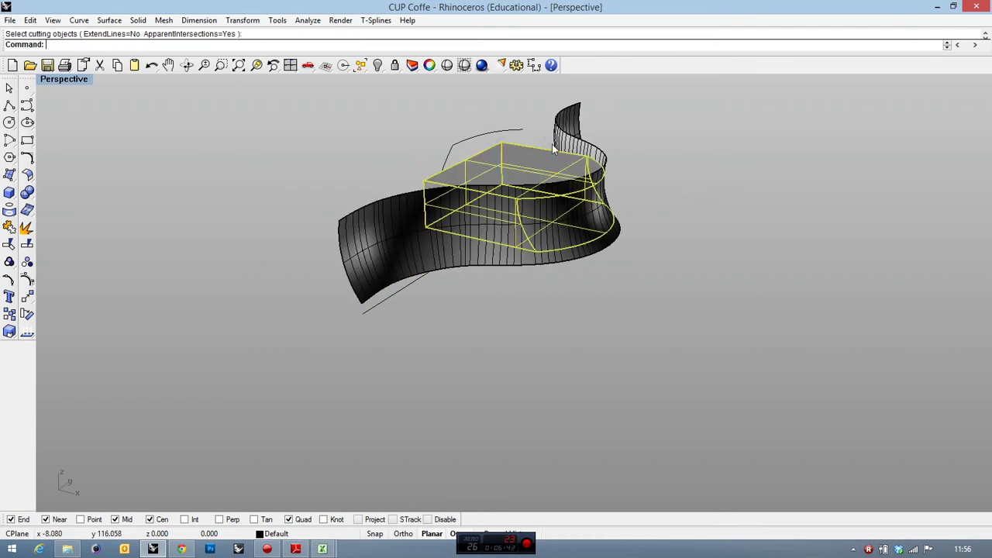
{"action": "right_click", "coordinate": [552, 145]}
{"action": "left_click", "coordinate": [562, 144]}
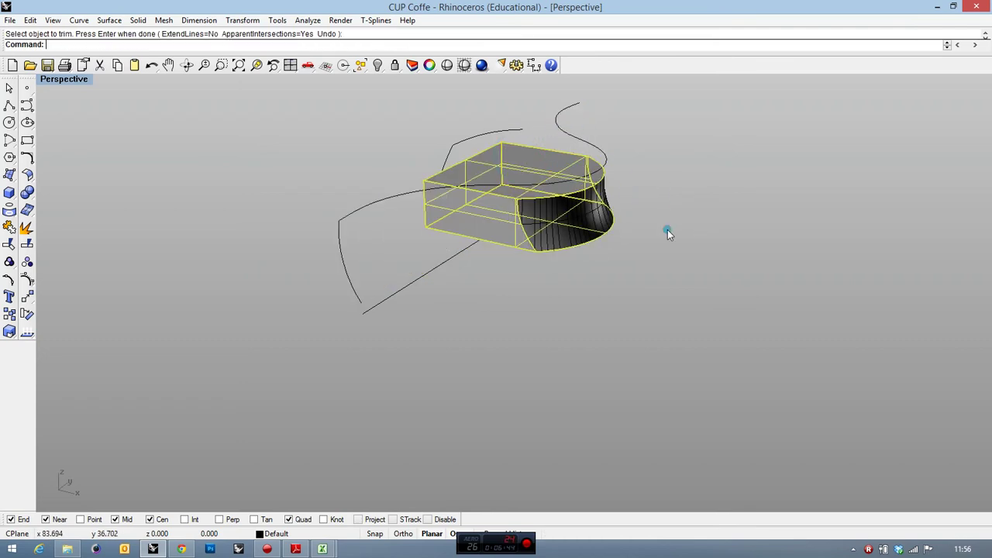
{"action": "right_click_drag", "start_coordinate": [667, 232], "coordinate": [680, 250]}
{"action": "scroll", "coordinate": [588, 203], "scroll_direction": "up", "scroll_amount": 4}
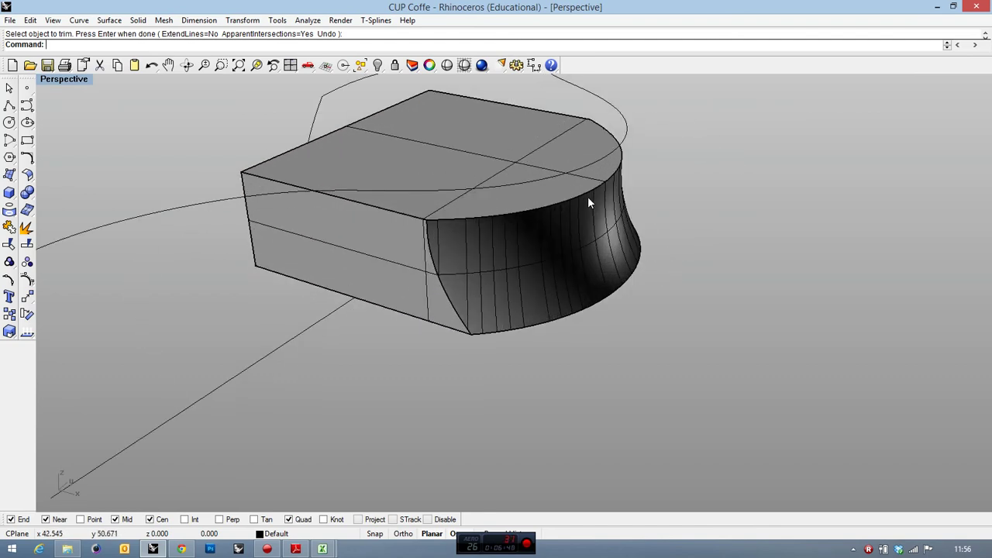
Zoom around the finished curved-side block, then bring up the Action! recorder from the taskbar.
{"action": "scroll", "coordinate": [592, 201], "scroll_direction": "down", "scroll_amount": 3}
{"action": "scroll", "coordinate": [538, 144], "scroll_direction": "up", "scroll_amount": 4}
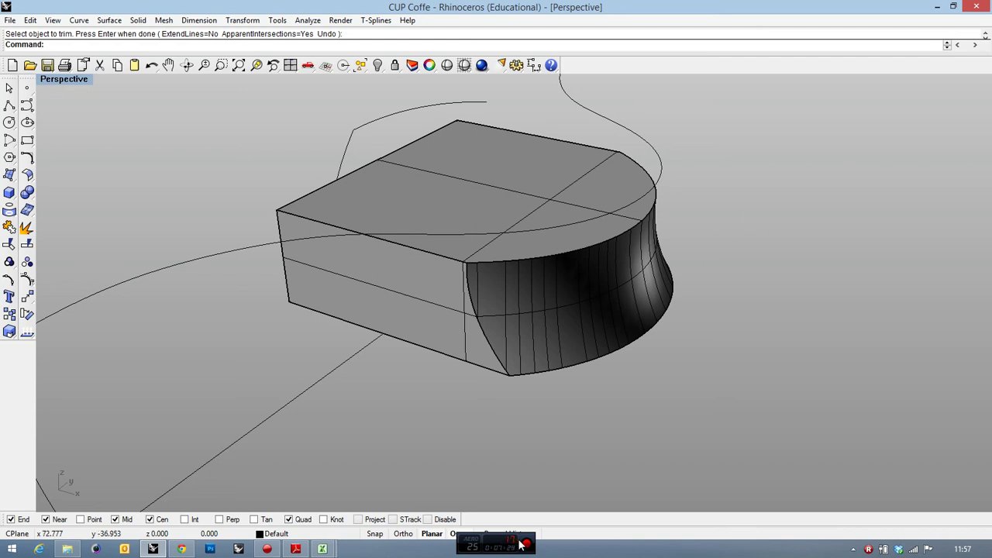
{"action": "left_click", "coordinate": [267, 549]}
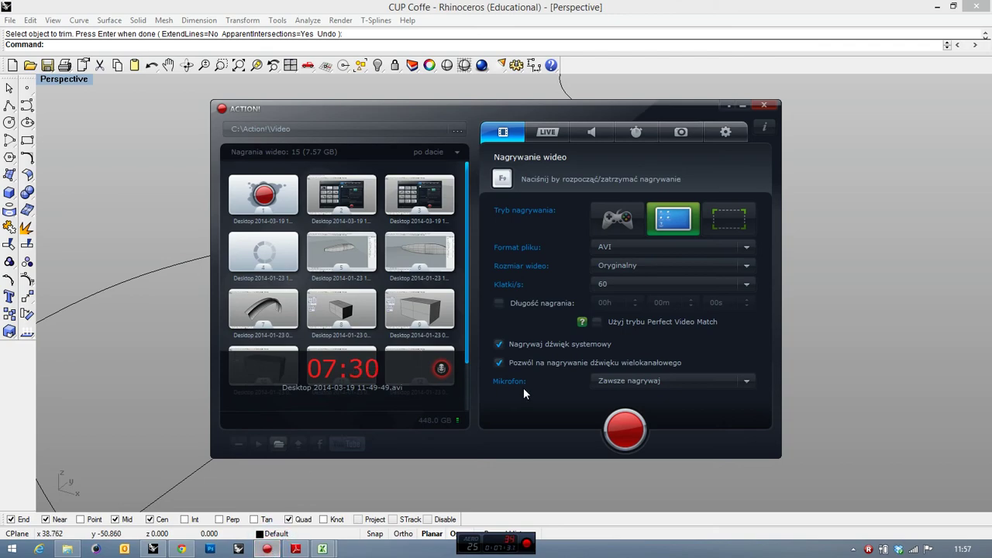